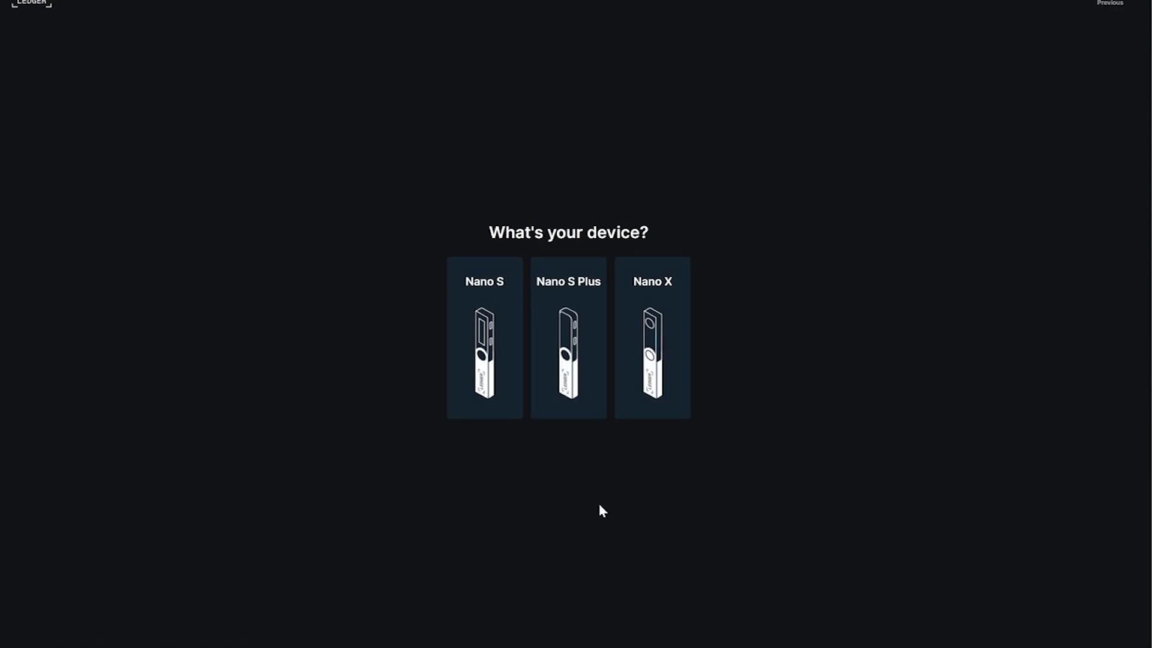
# - Choose the Nano S Plus and connect it as an already set-up device
pyautogui.click(570, 339)
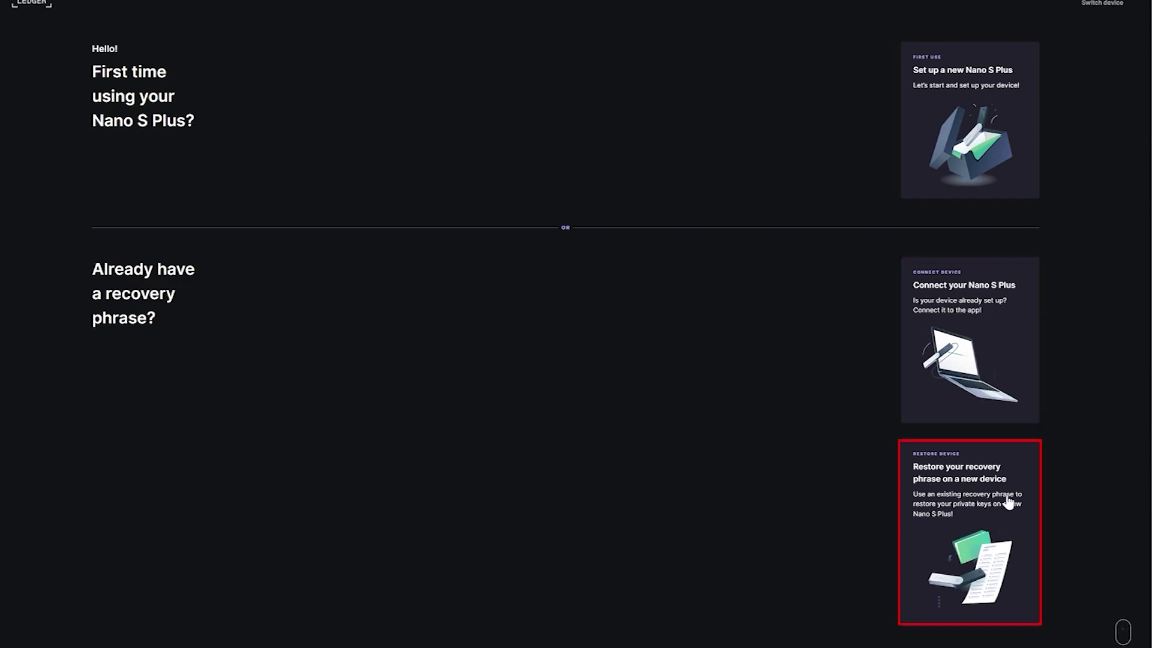
pyautogui.click(975, 352)
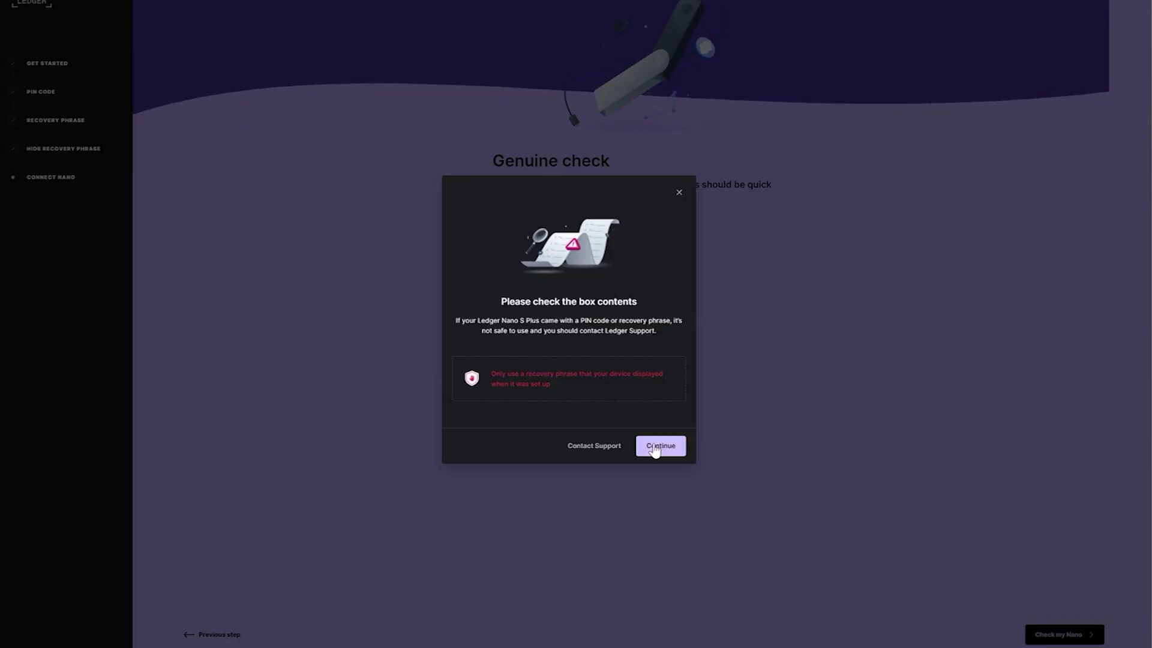
# - Acknowledge the box-contents warning and pass the Nano S Plus genuine check
pyautogui.click(658, 447)
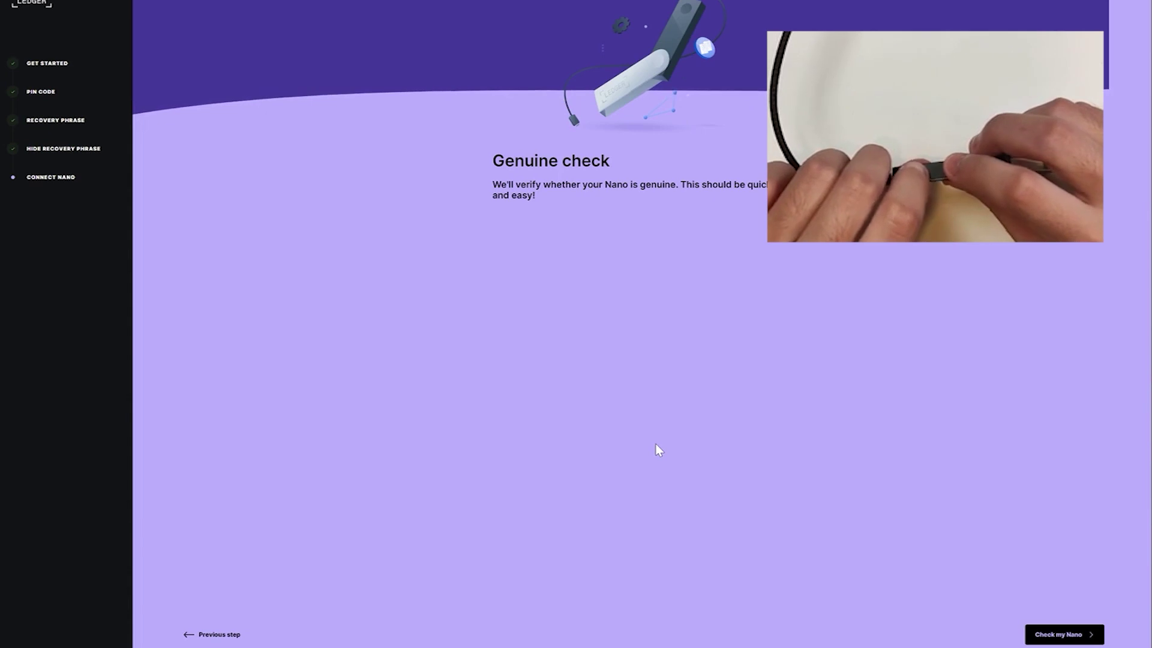
pyautogui.click(1050, 637)
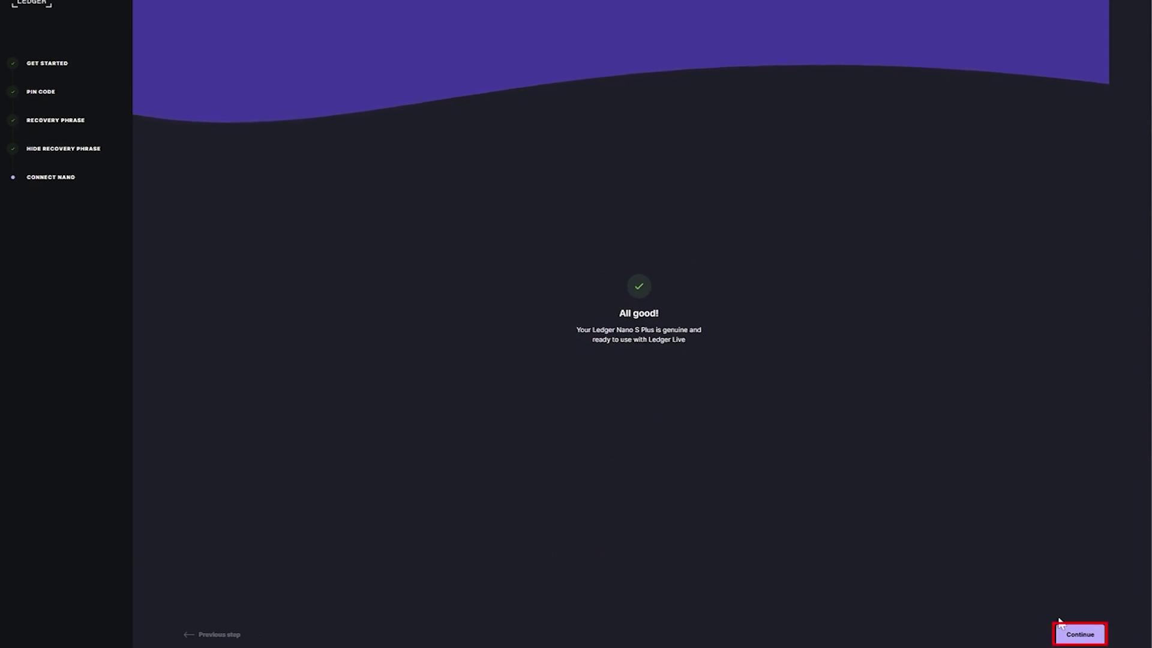
pyautogui.click(1078, 637)
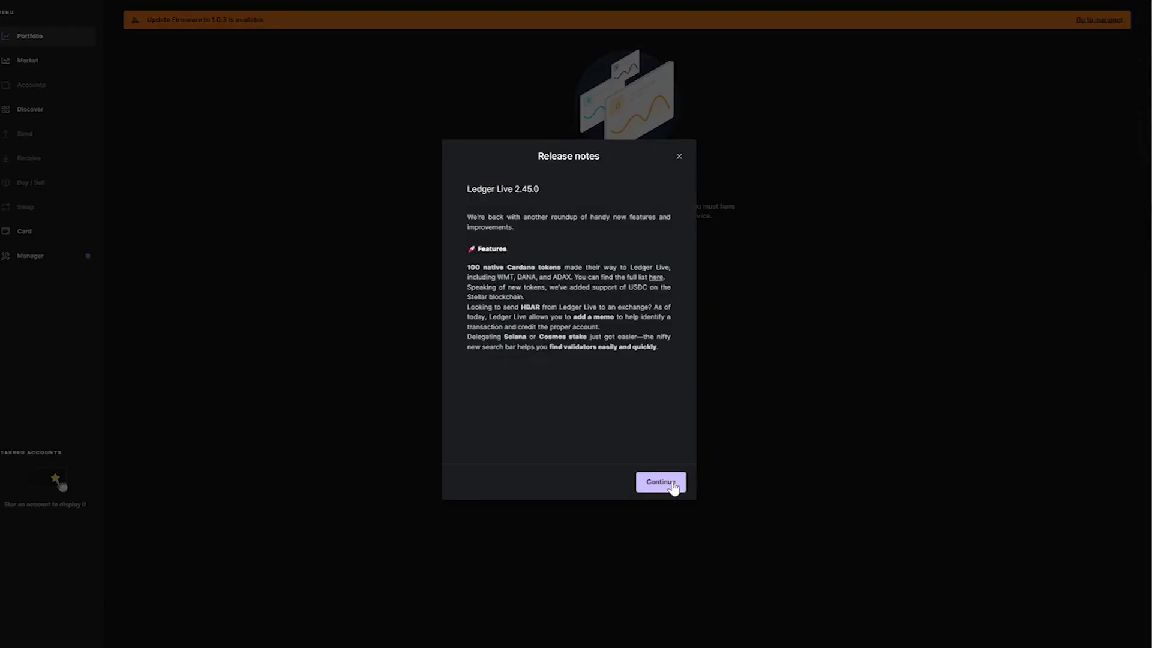
# - Dismiss the 2.45.0 release notes and go to the Manager
pyautogui.click(672, 483)
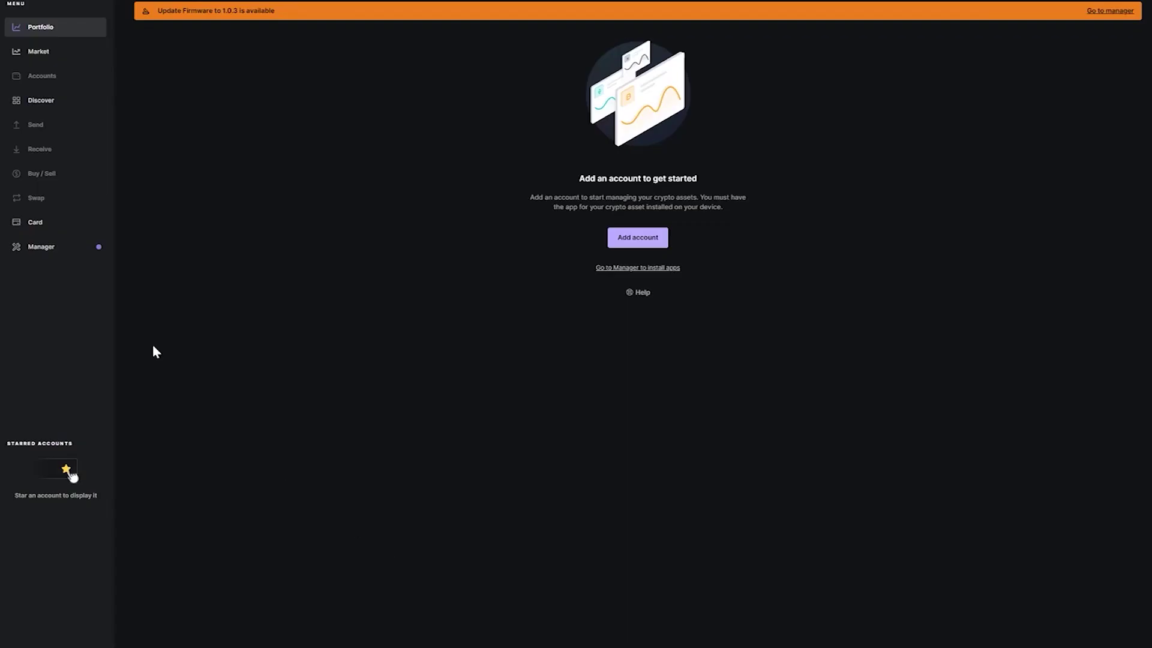
pyautogui.click(50, 249)
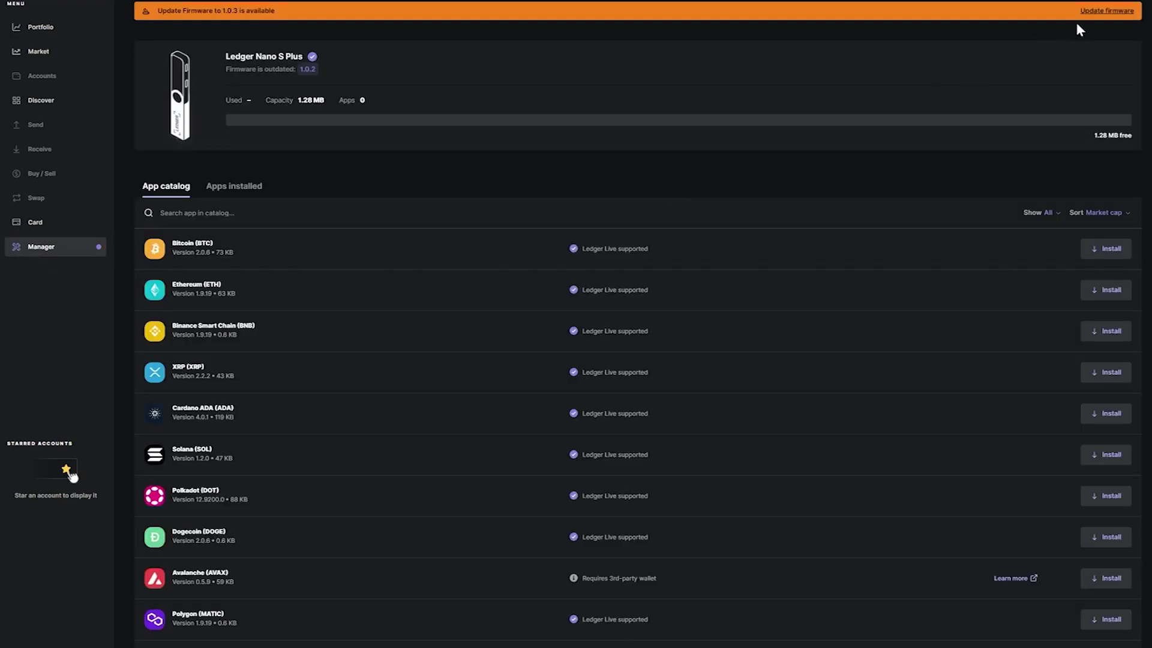
# - Update the Nano S Plus firmware to 1.0.3, confirming the recovery phrase is at hand
pyautogui.click(1080, 13)
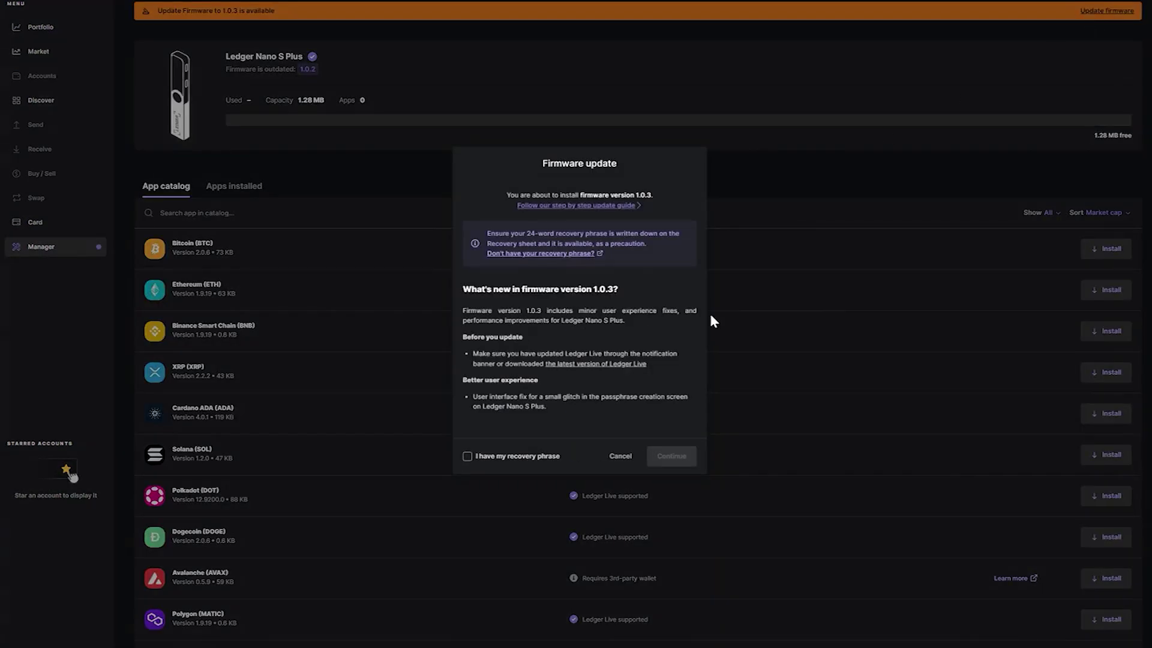
pyautogui.click(467, 457)
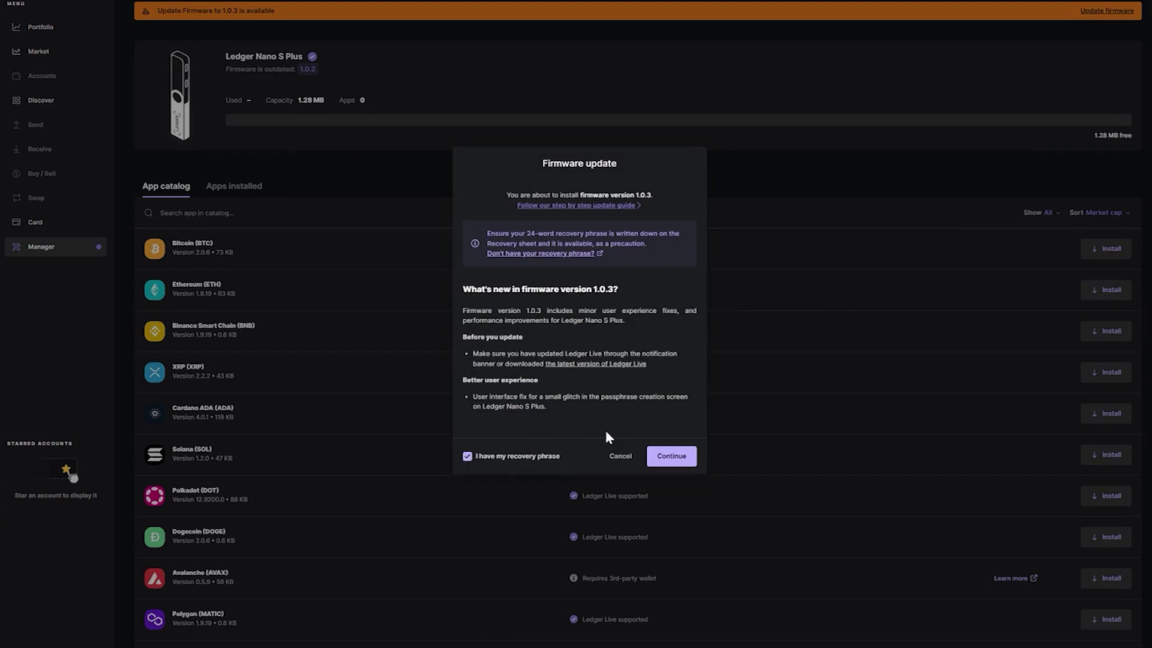
pyautogui.click(671, 454)
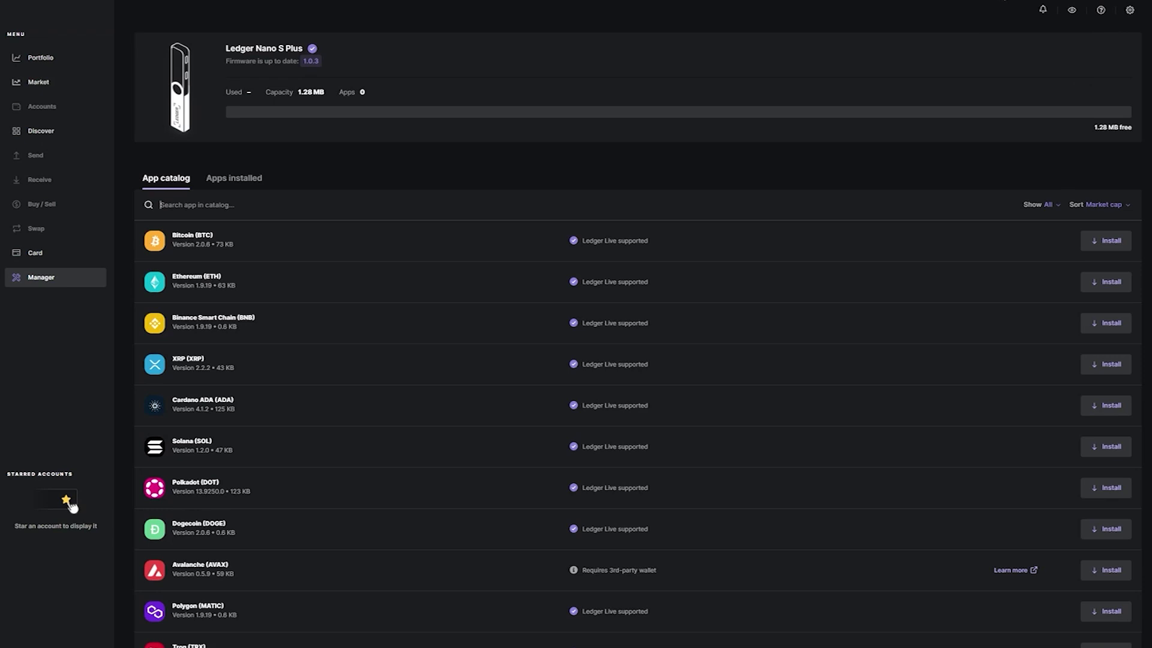
# - Review the version information and release notes in Settings > About
pyautogui.click(1130, 11)
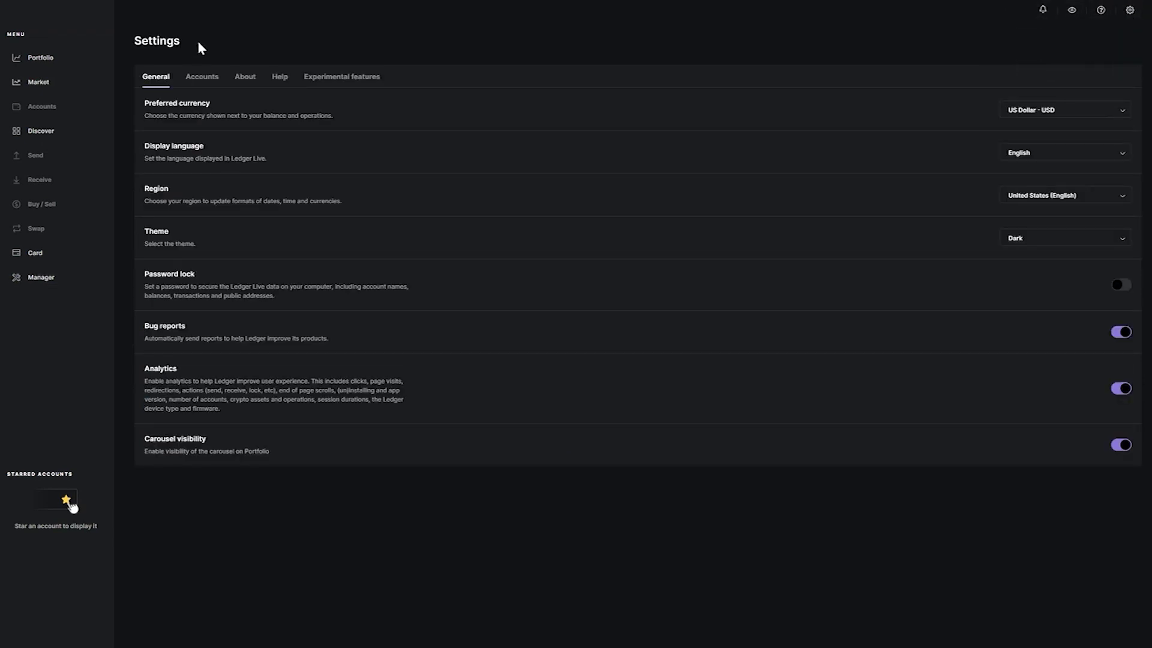
pyautogui.click(247, 80)
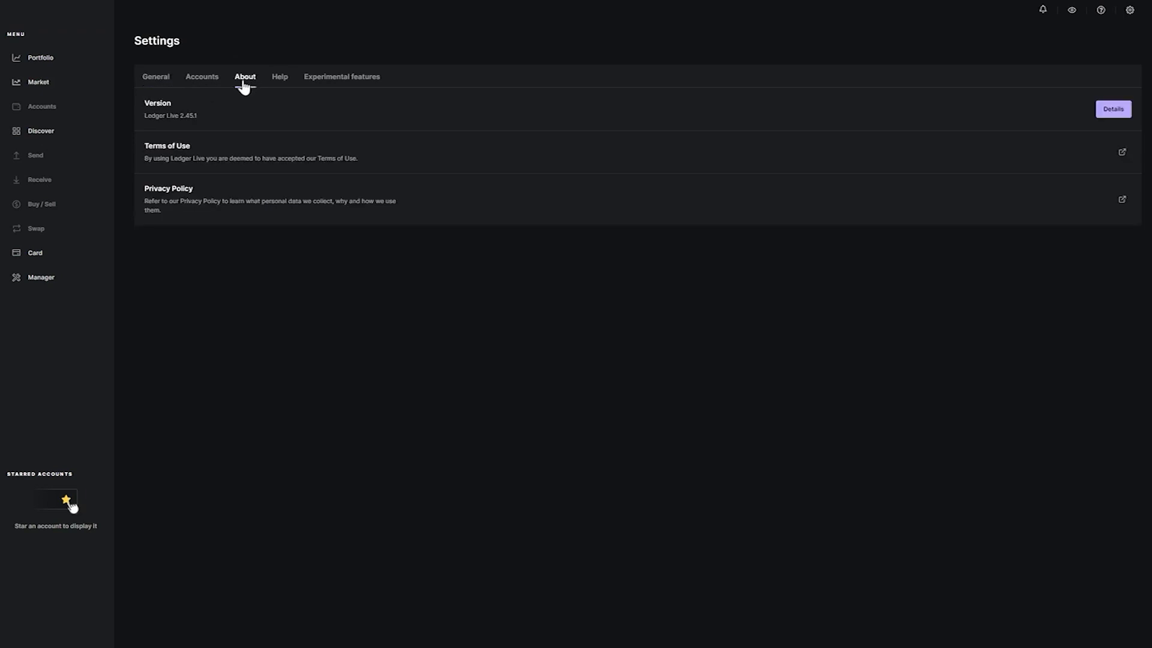
pyautogui.click(1111, 110)
pyautogui.click(670, 503)
# - Enable password lock with a new confirmed password, leaving auto-lock at 10 Minutes
pyautogui.click(151, 80)
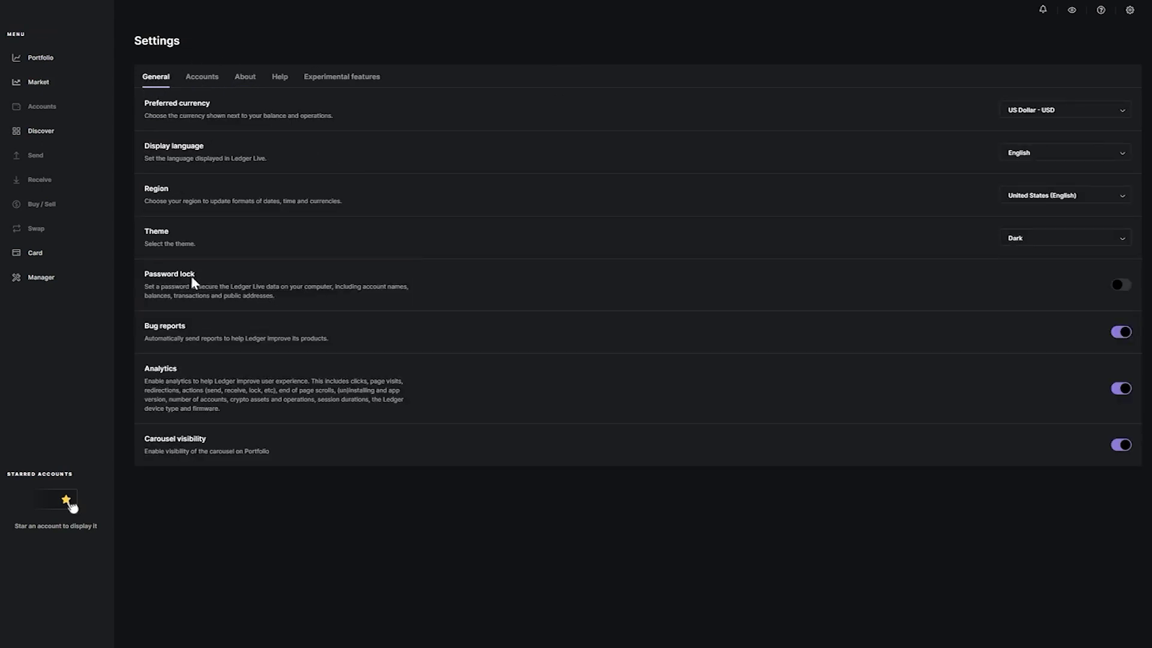
pyautogui.click(1120, 285)
pyautogui.press('Tab')
pyautogui.write('********')
pyautogui.click(681, 444)
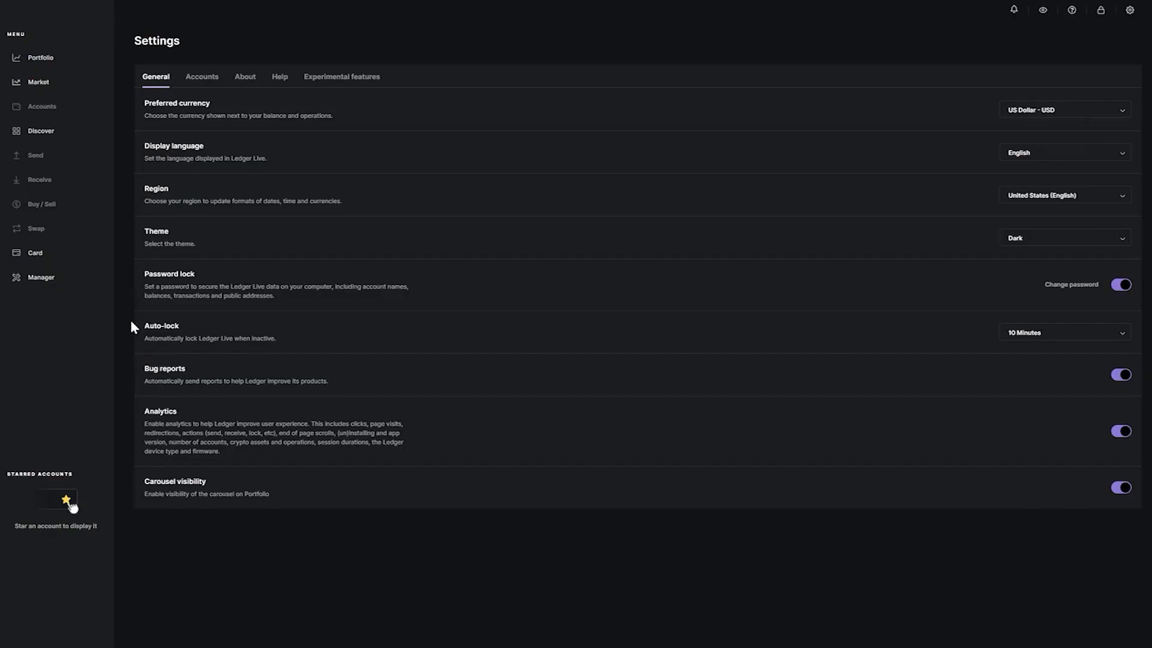
# - Install the Bitcoin (BTC) and Ethereum (ETH) apps on the Nano S Plus via the Manager
pyautogui.click(28, 279)
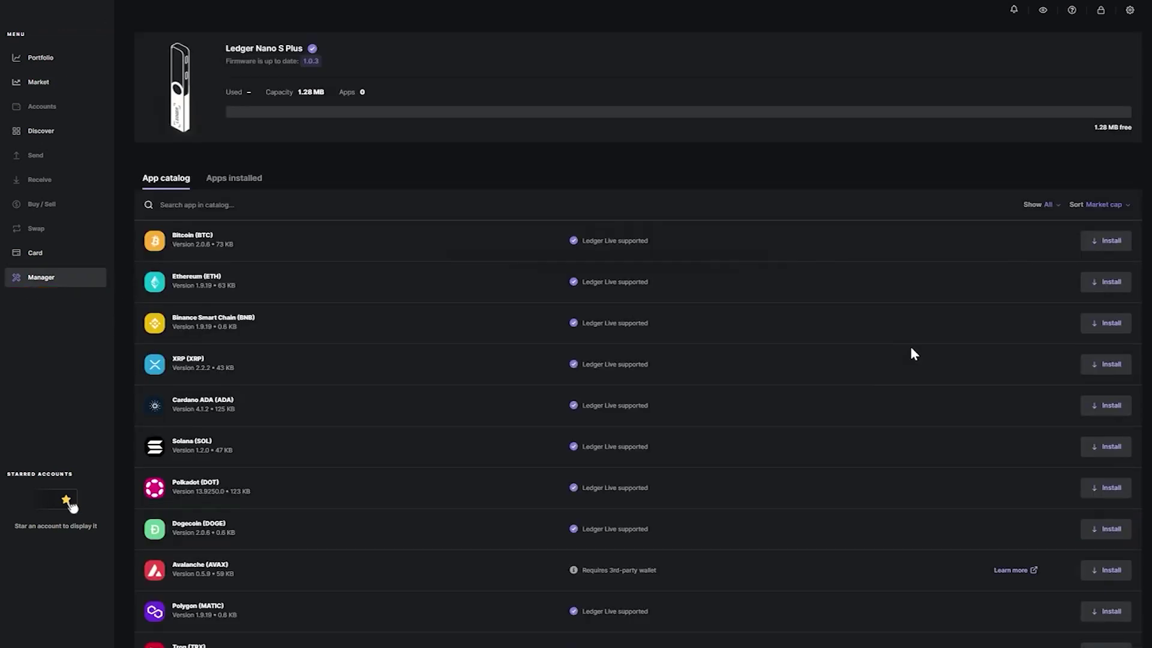
pyautogui.scroll(-10, 960, 386)
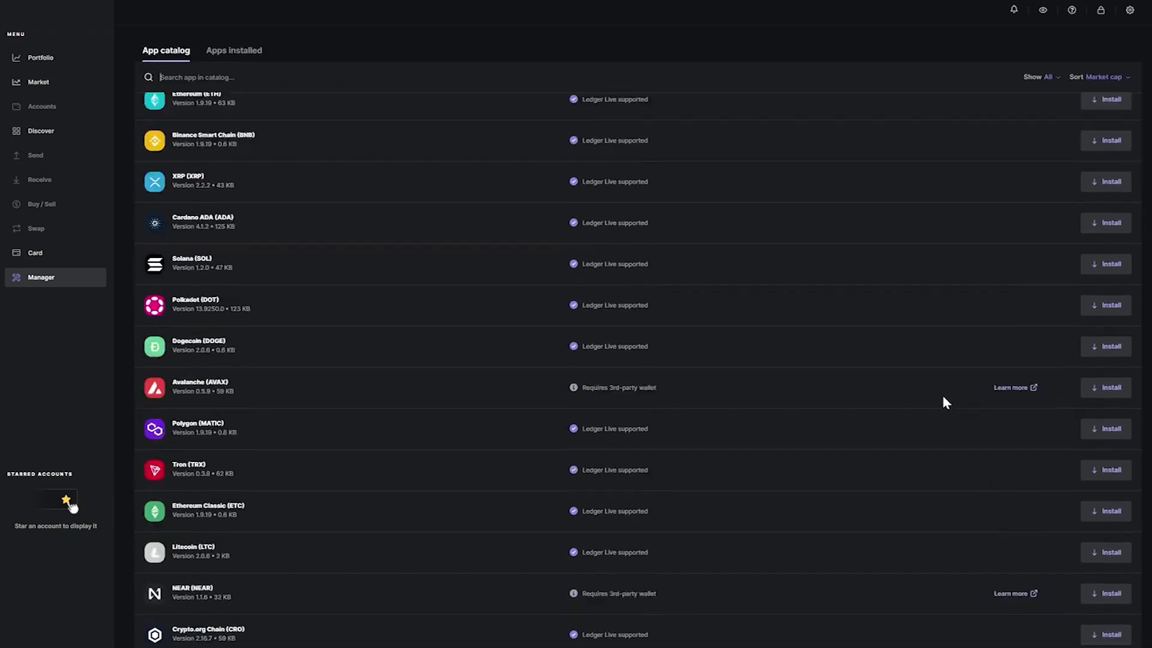
pyautogui.scroll(5, 938, 396)
pyautogui.scroll(5, 937, 394)
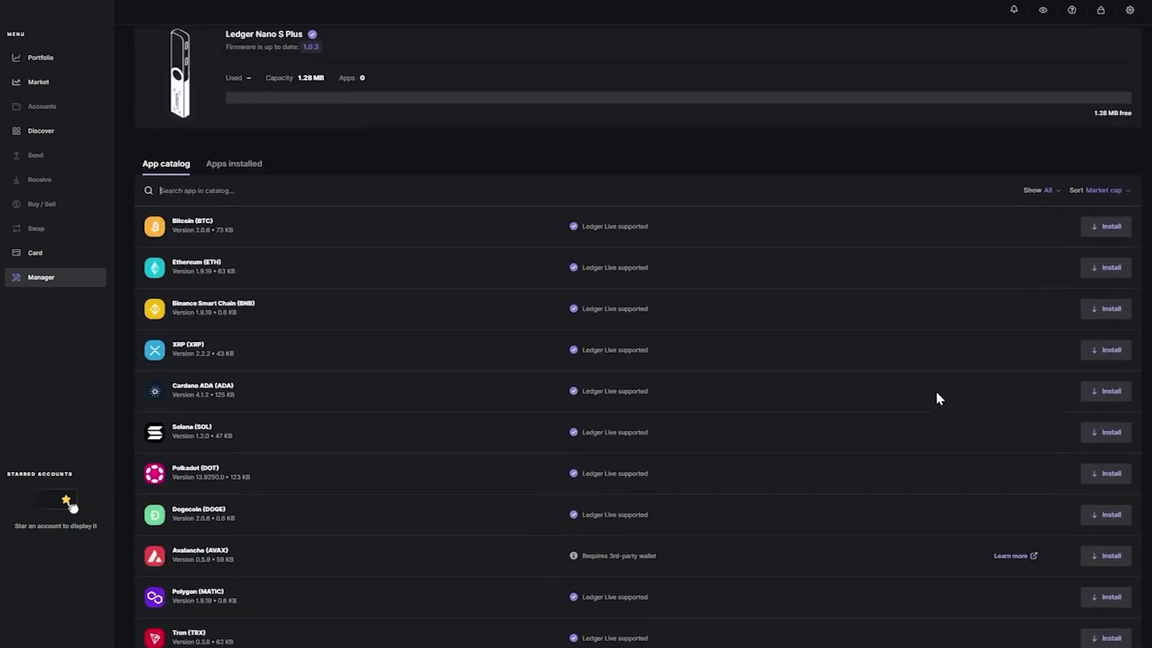
pyautogui.click(1103, 243)
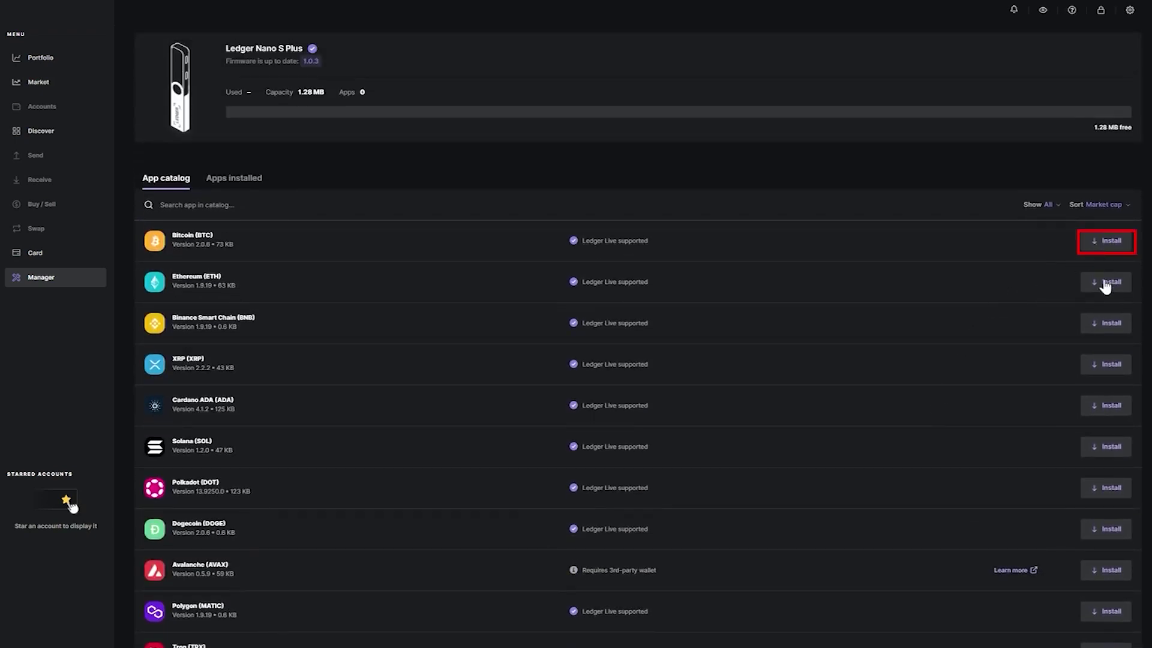
pyautogui.click(1104, 289)
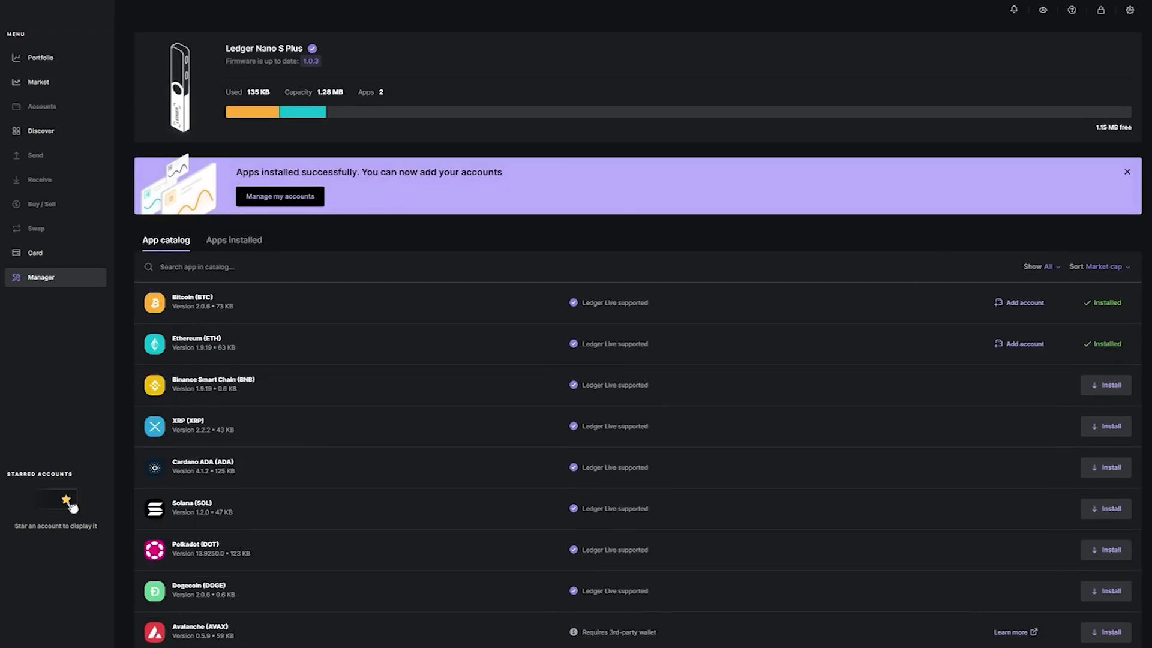
# - Add the existing Bitcoin 1 account holding 0.0001 BTC to the portfolio
pyautogui.click(38, 60)
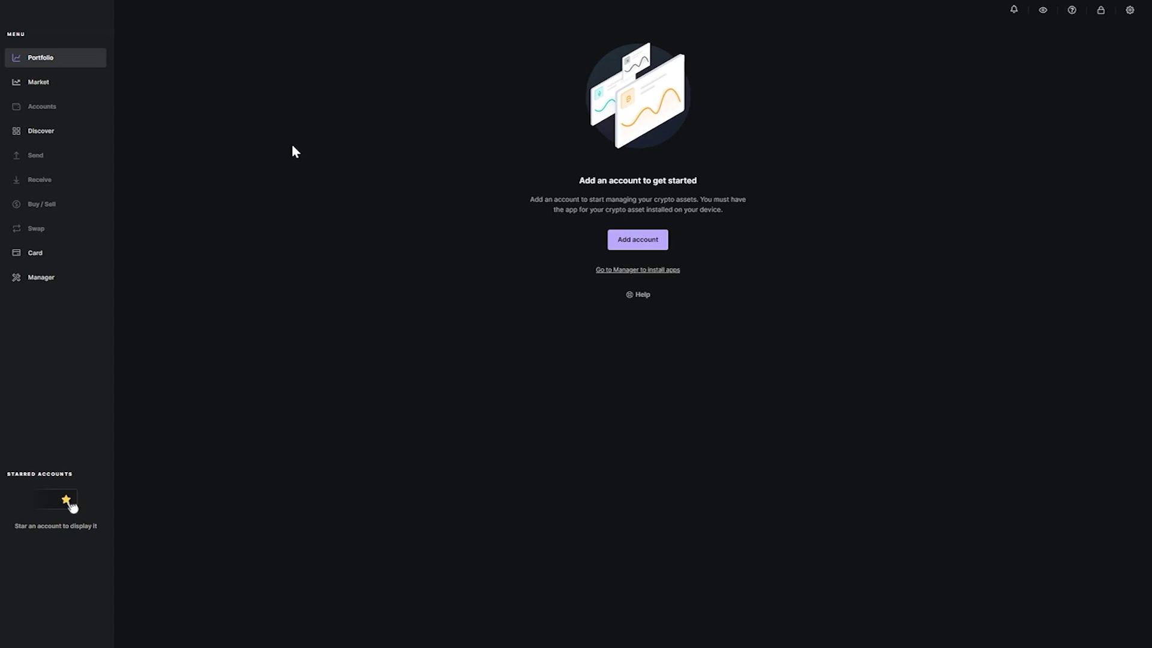
pyautogui.click(635, 247)
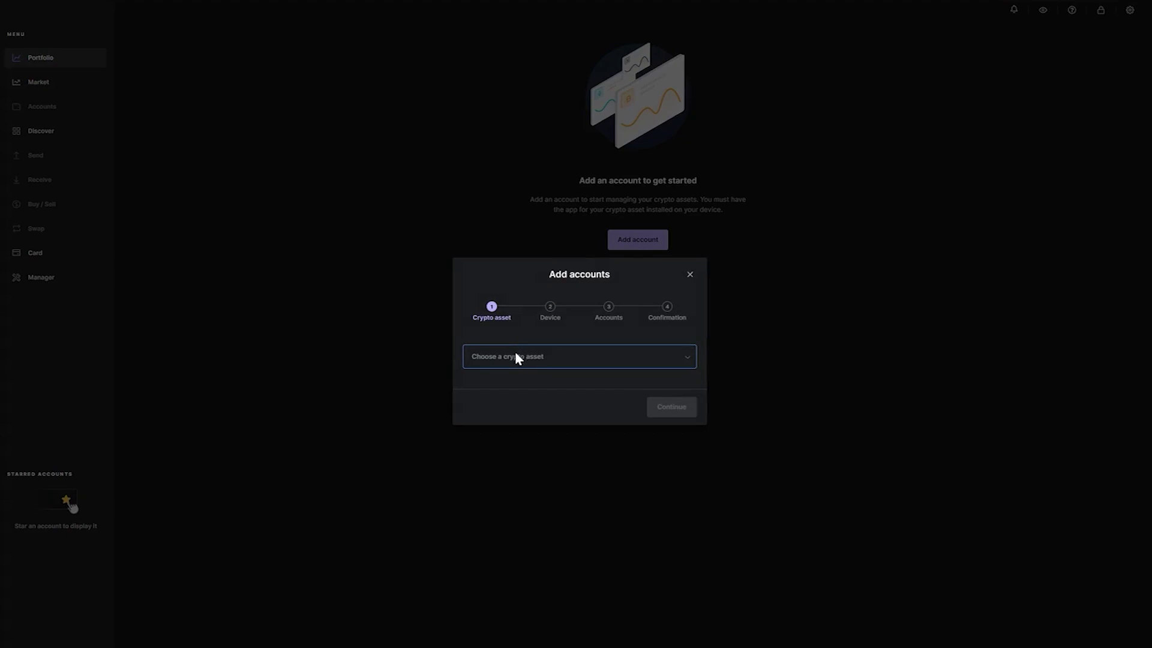
pyautogui.click(515, 354)
pyautogui.click(676, 407)
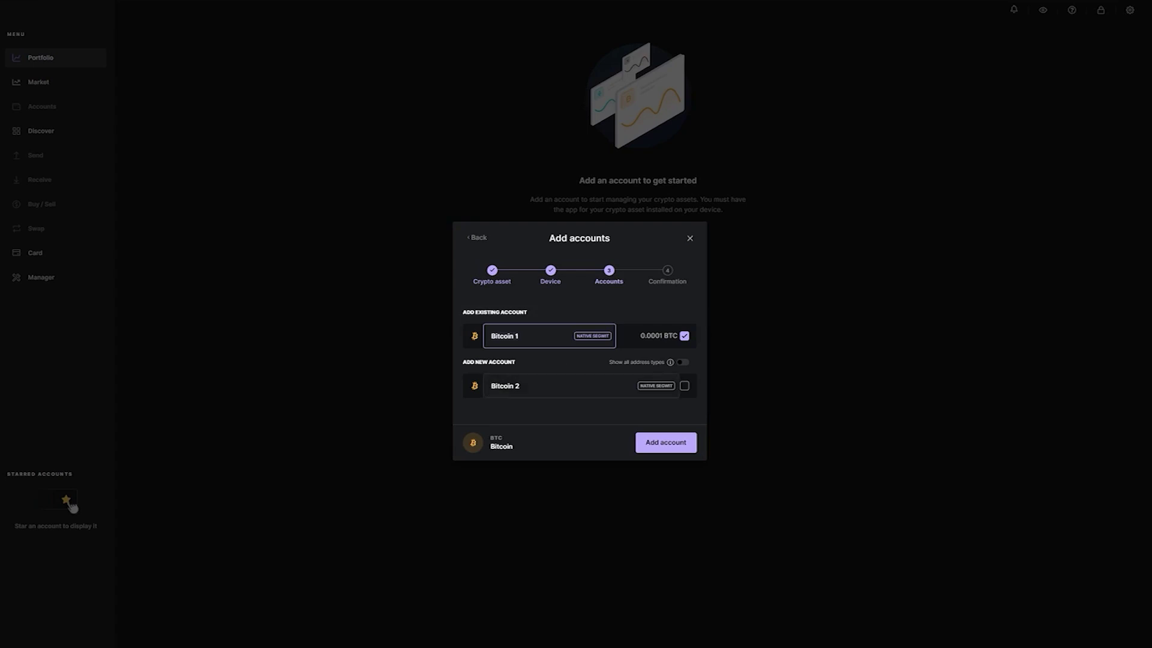
pyautogui.click(666, 449)
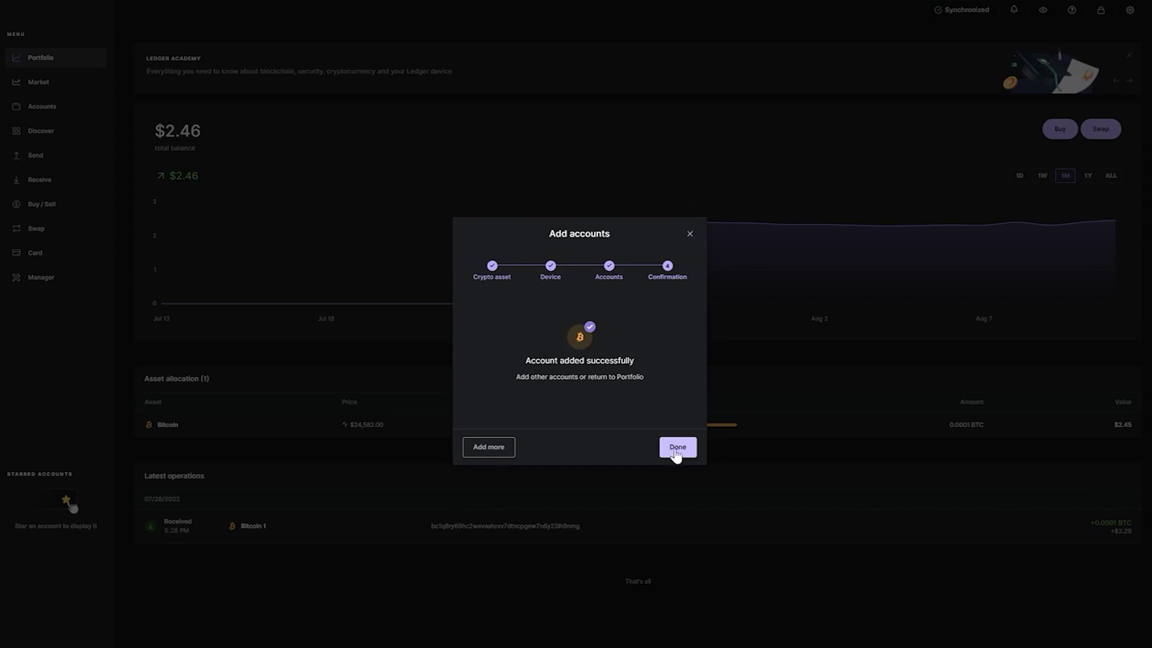
pyautogui.click(684, 453)
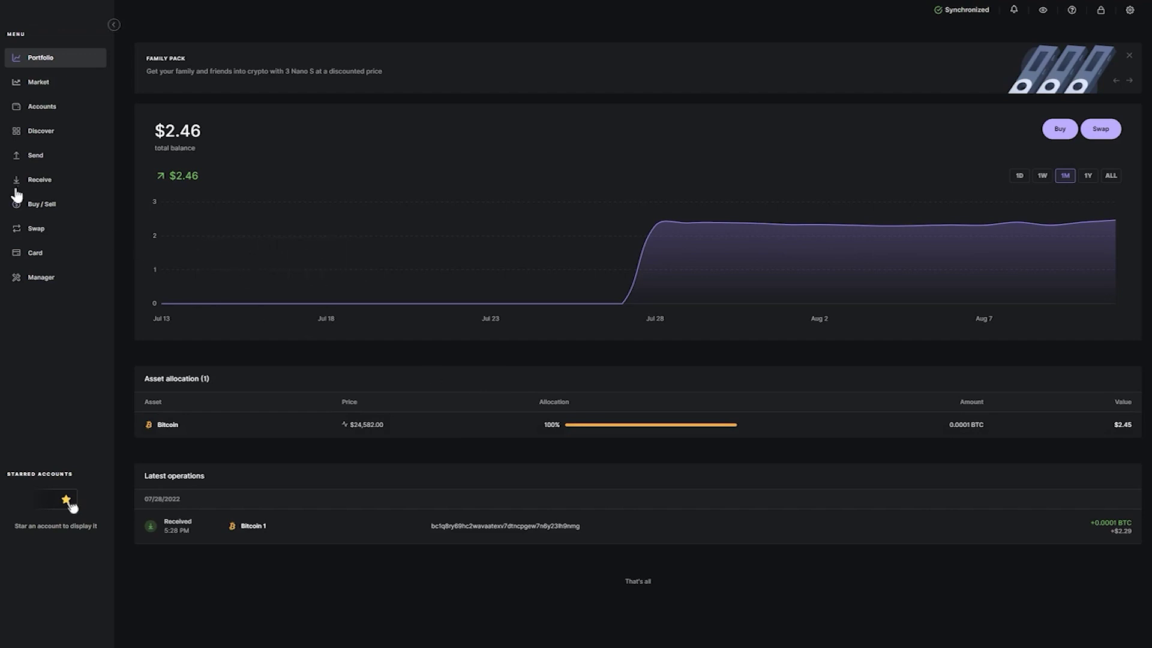
# - Copy the Bitcoin 1 receive address, then close Receive and minimize Ledger Live
pyautogui.click(35, 182)
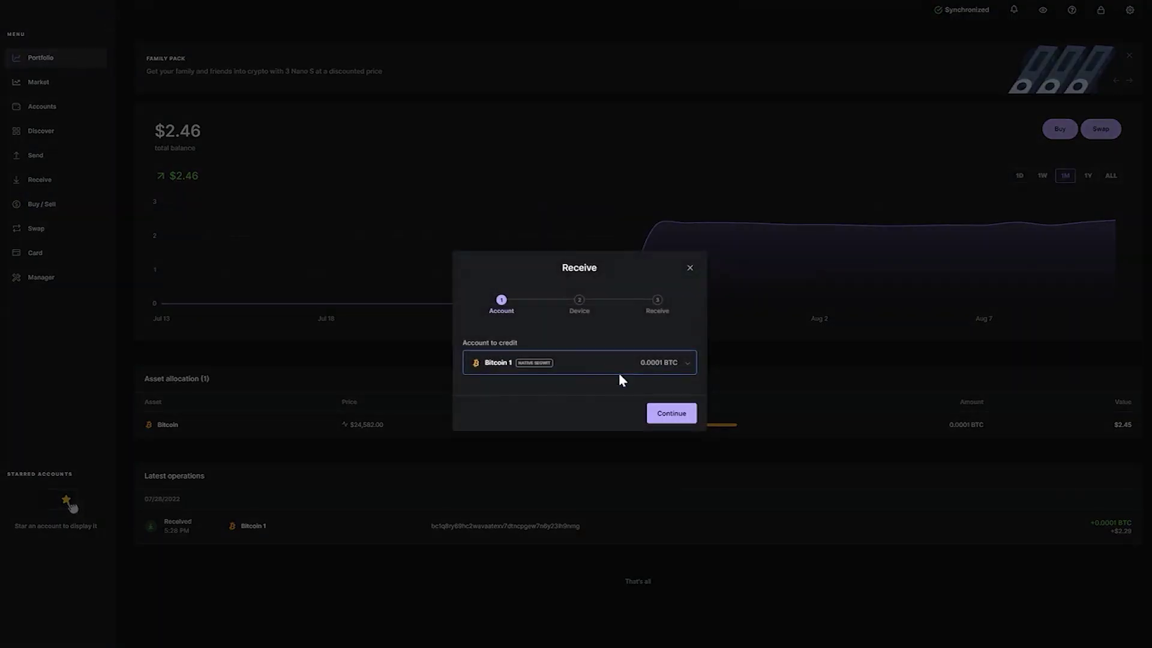
pyautogui.click(677, 419)
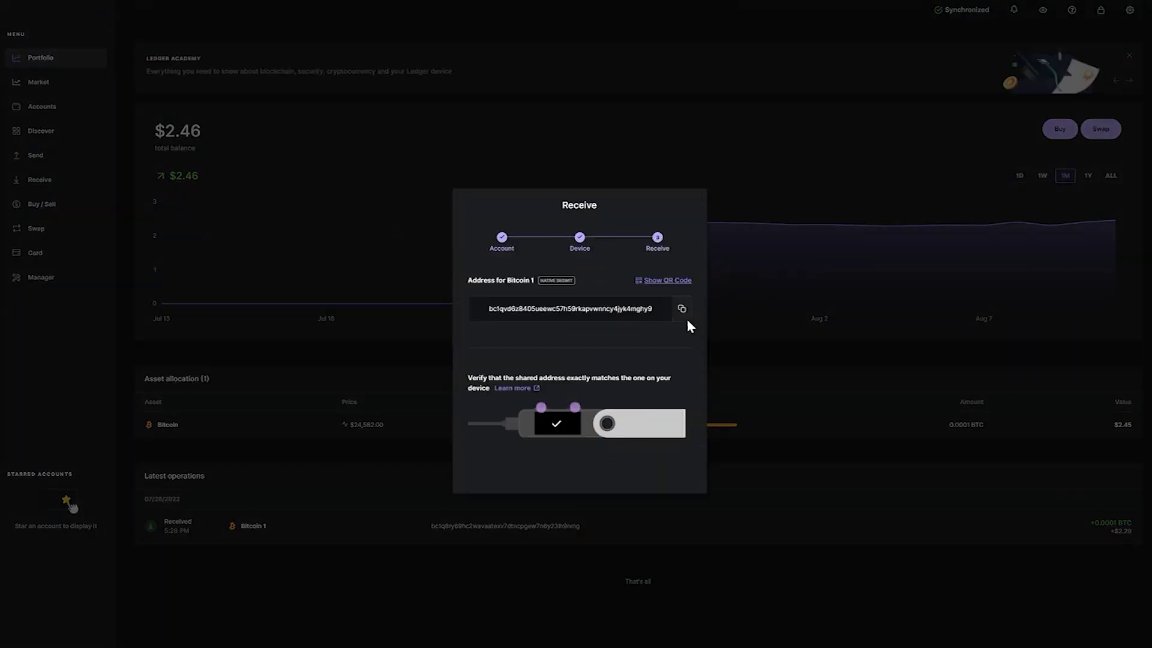
pyautogui.click(680, 311)
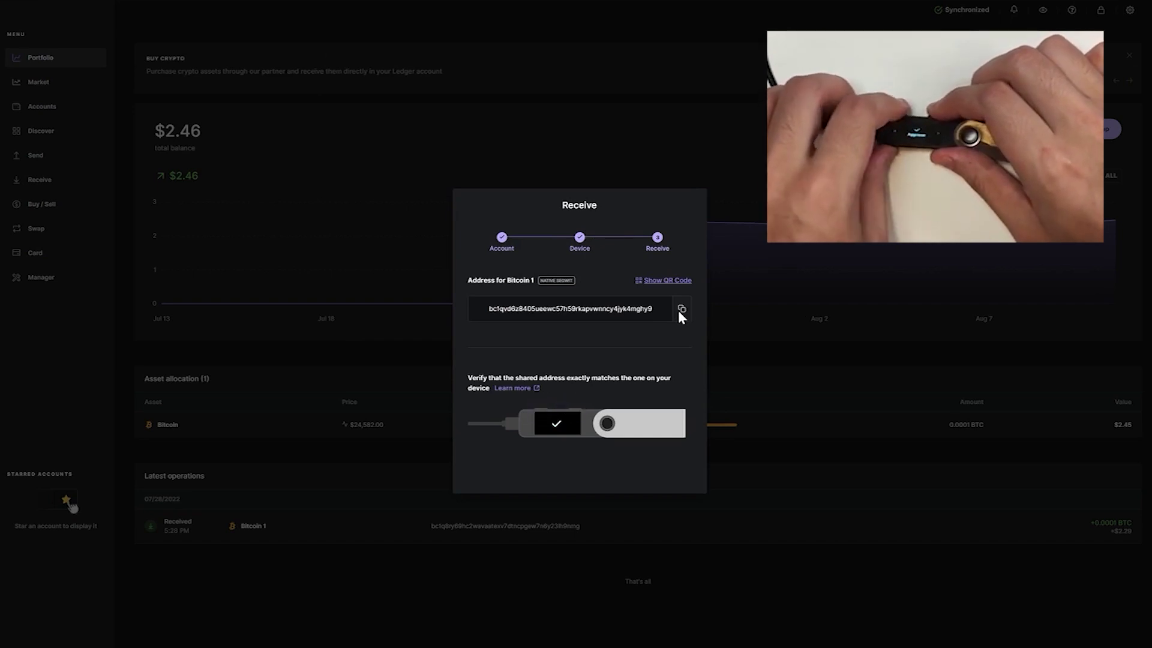
pyautogui.click(610, 406)
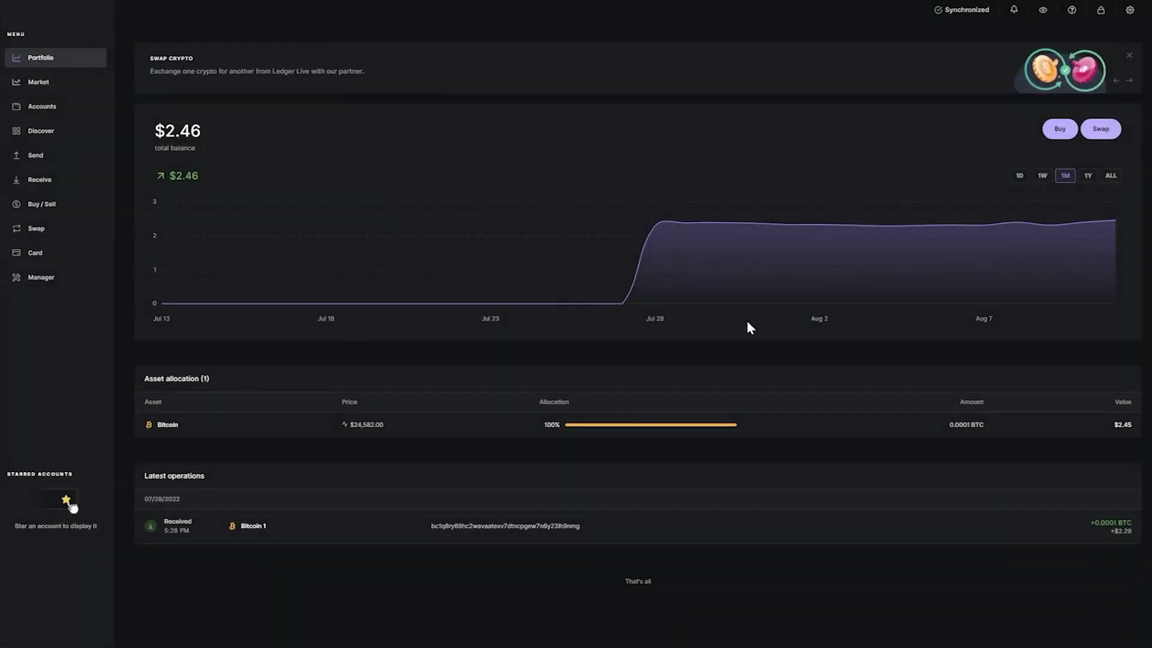
pyautogui.click(1106, 3)
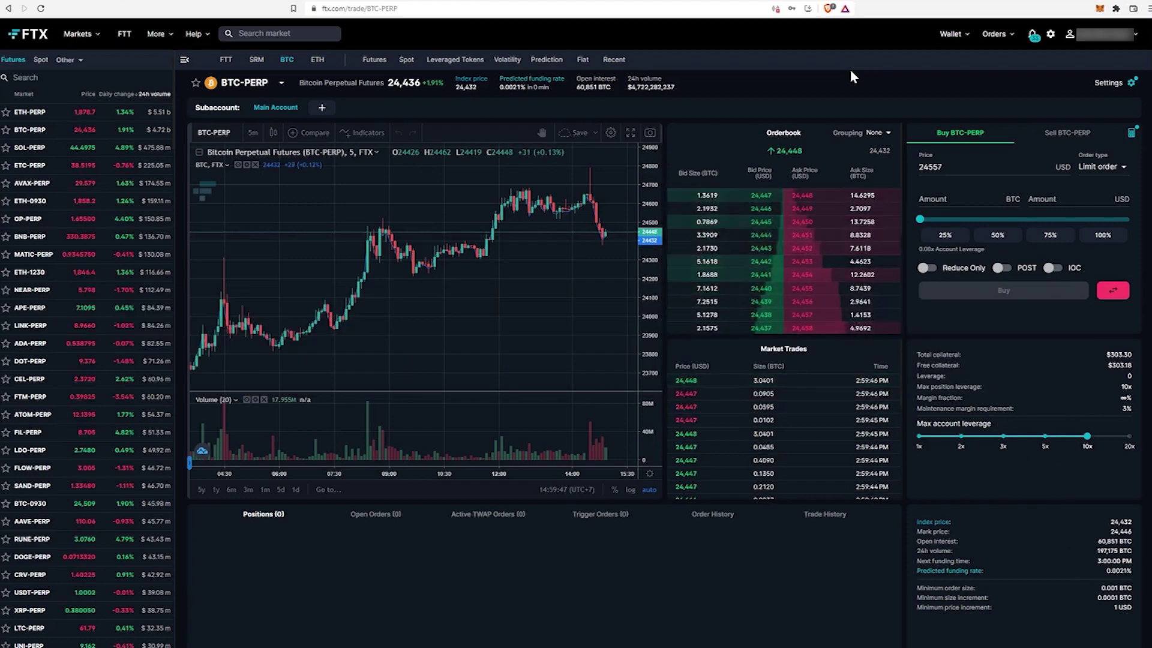
# - Withdraw 0.0001 BTC from FTX to the pasted Ledger Bitcoin address, confirming with 2FA
pyautogui.click(958, 35)
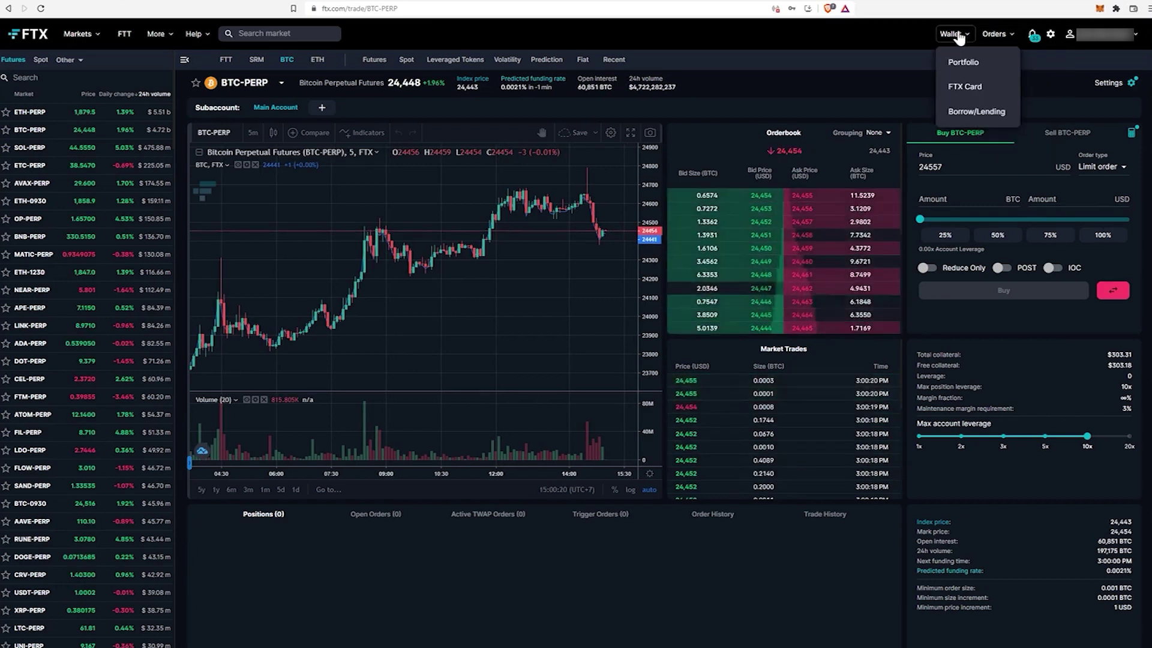
pyautogui.click(959, 55)
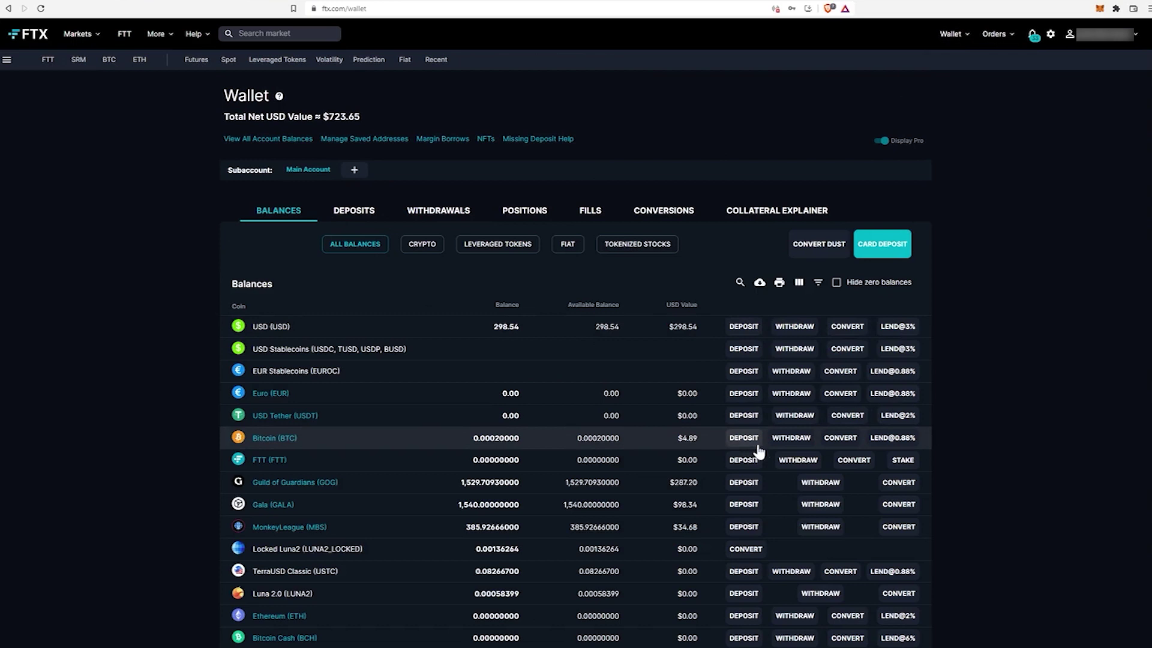
pyautogui.click(785, 444)
pyautogui.click(486, 330)
pyautogui.write('0.')
pyautogui.click(576, 397)
pyautogui.click(576, 397)
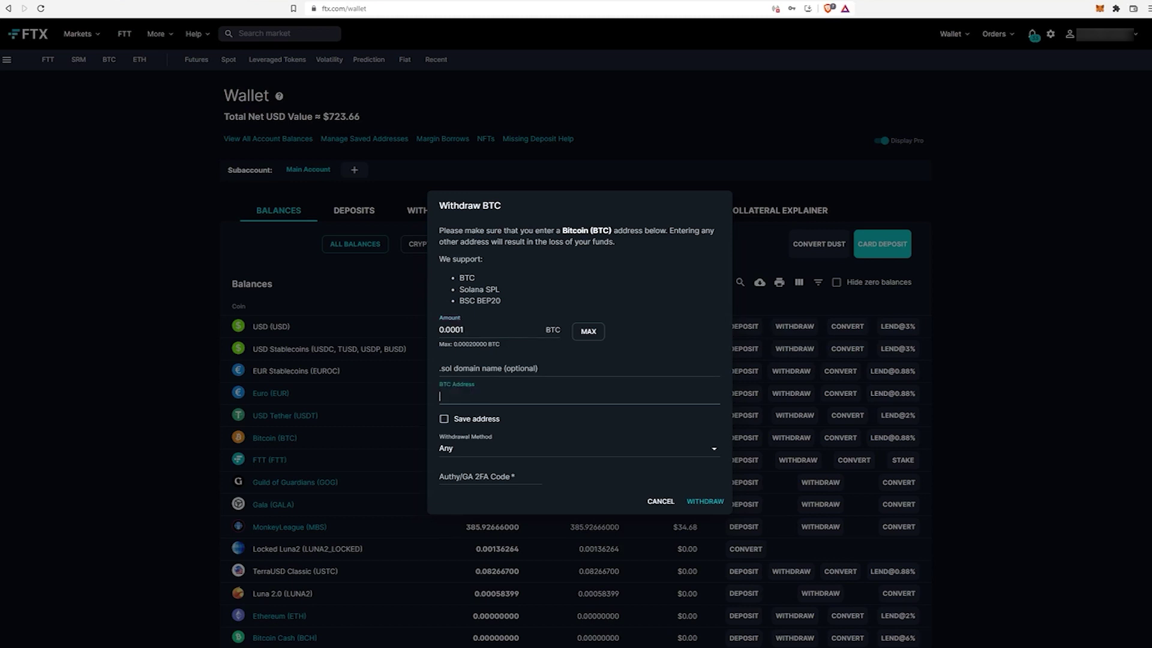
pyautogui.hotkey('ctrl', 'v')
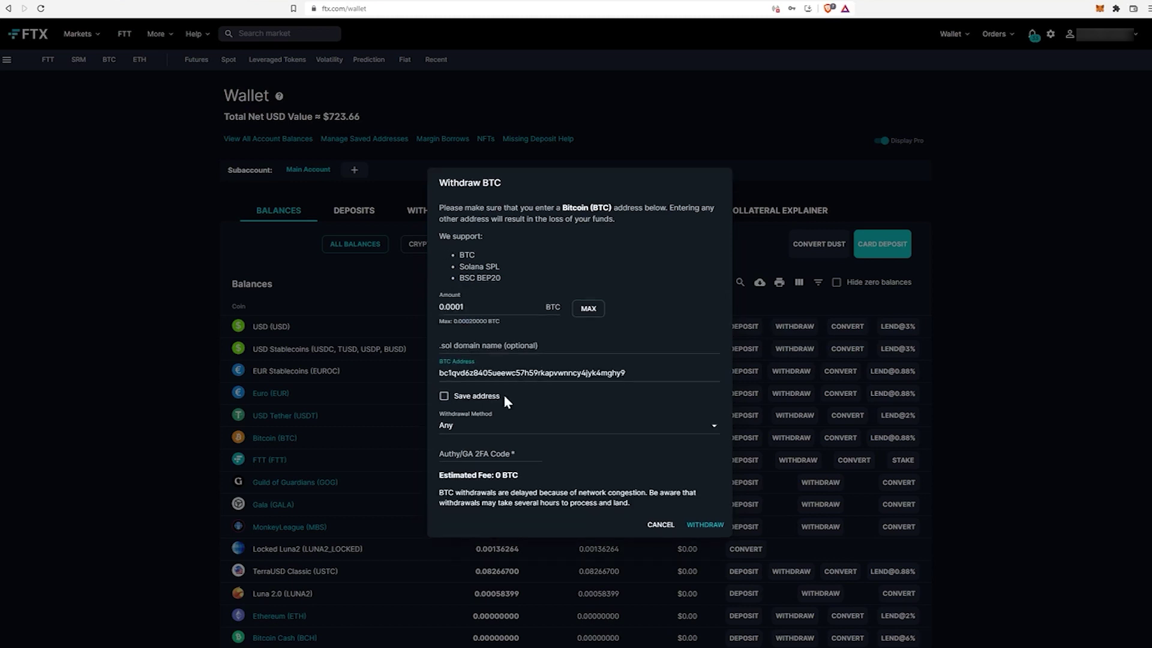
pyautogui.click(486, 455)
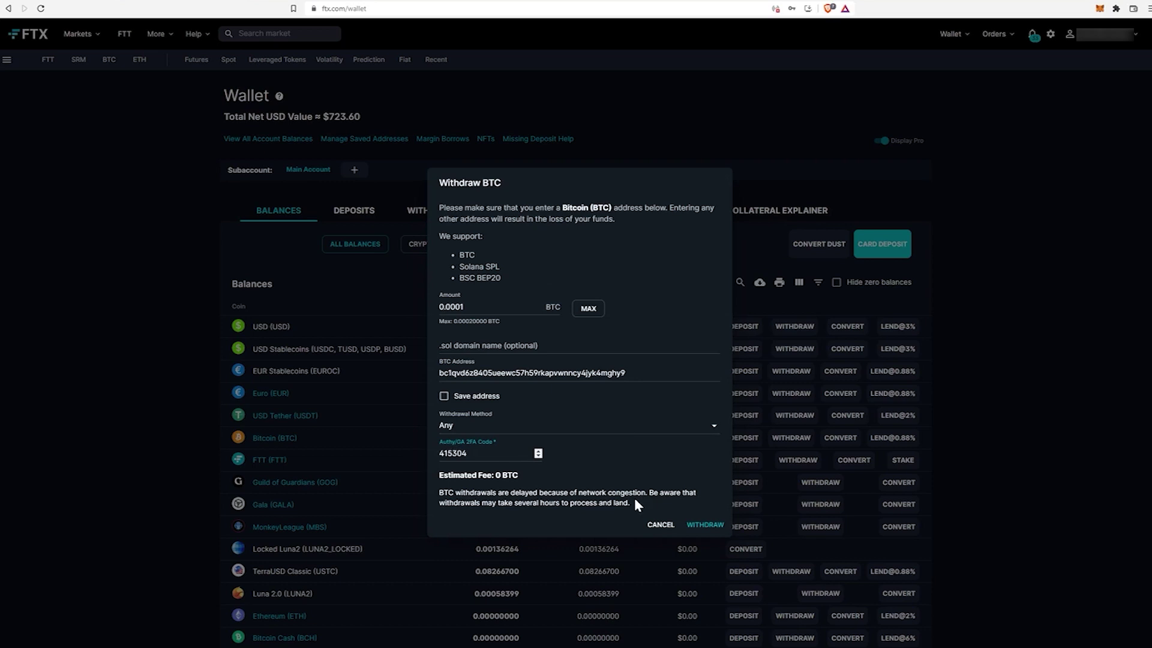
pyautogui.click(706, 525)
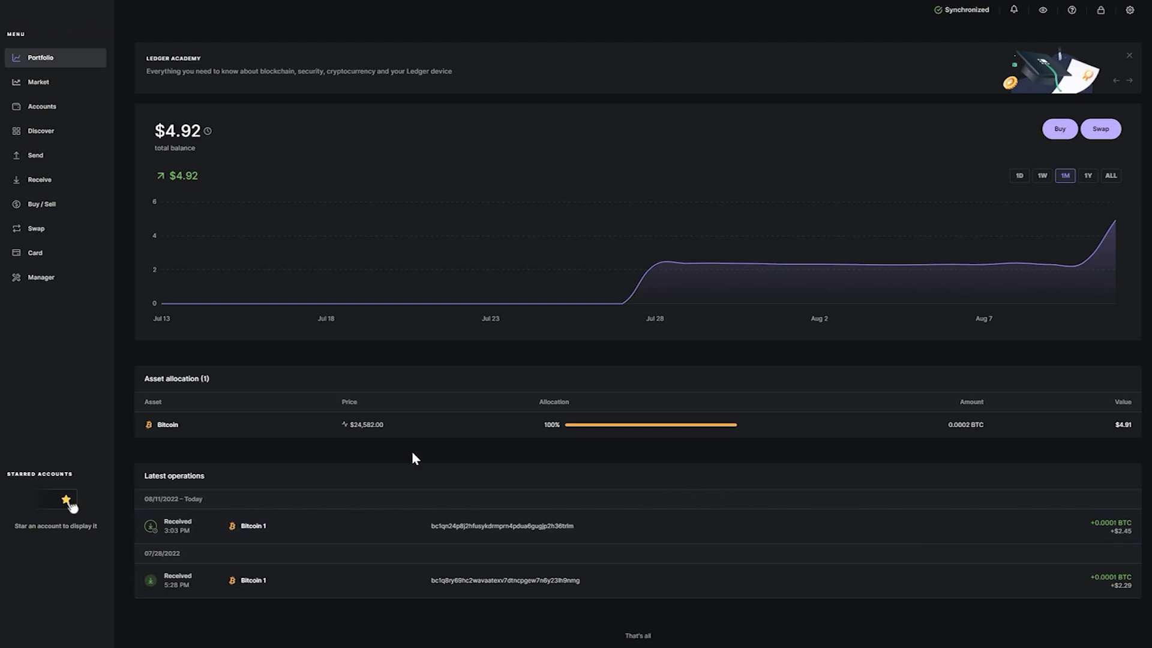
# - Start a Bitcoin send in Ledger Live to FTX's copied BTC deposit address
pyautogui.click(36, 158)
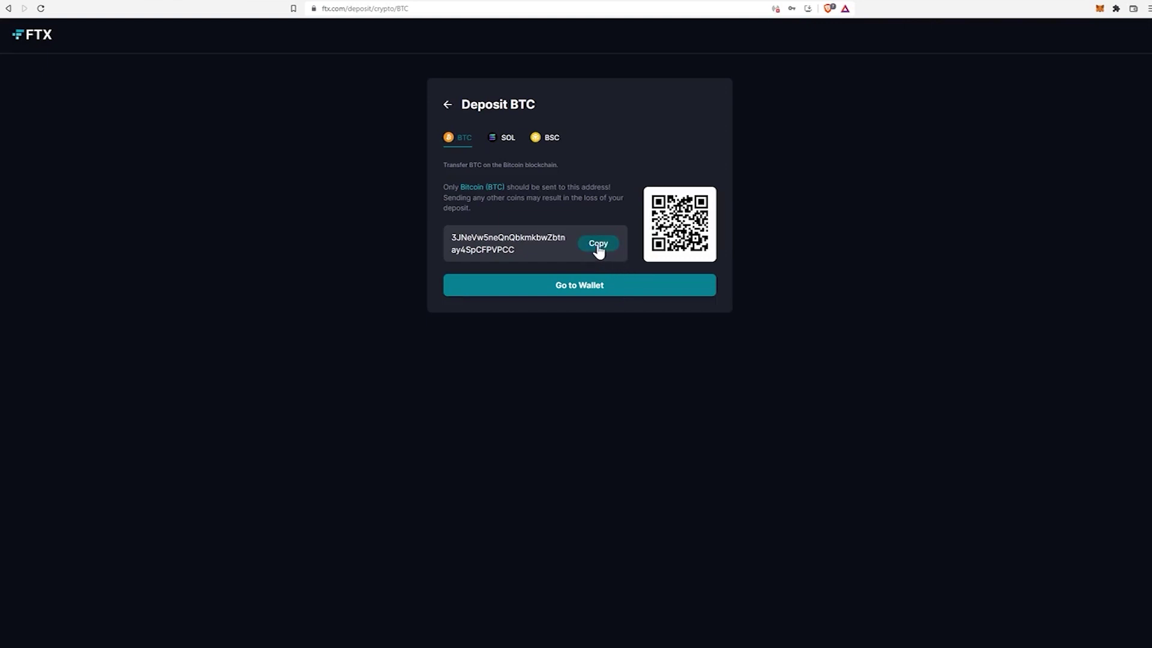
pyautogui.click(598, 246)
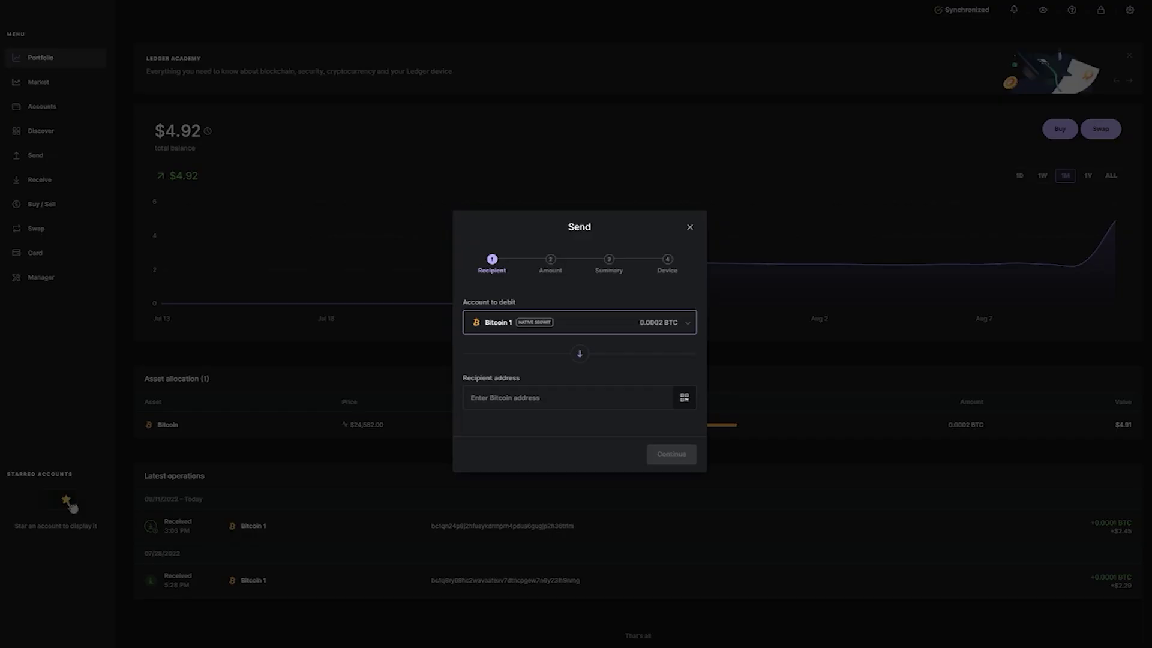
pyautogui.click(567, 397)
pyautogui.hotkey('ctrl', 'v')
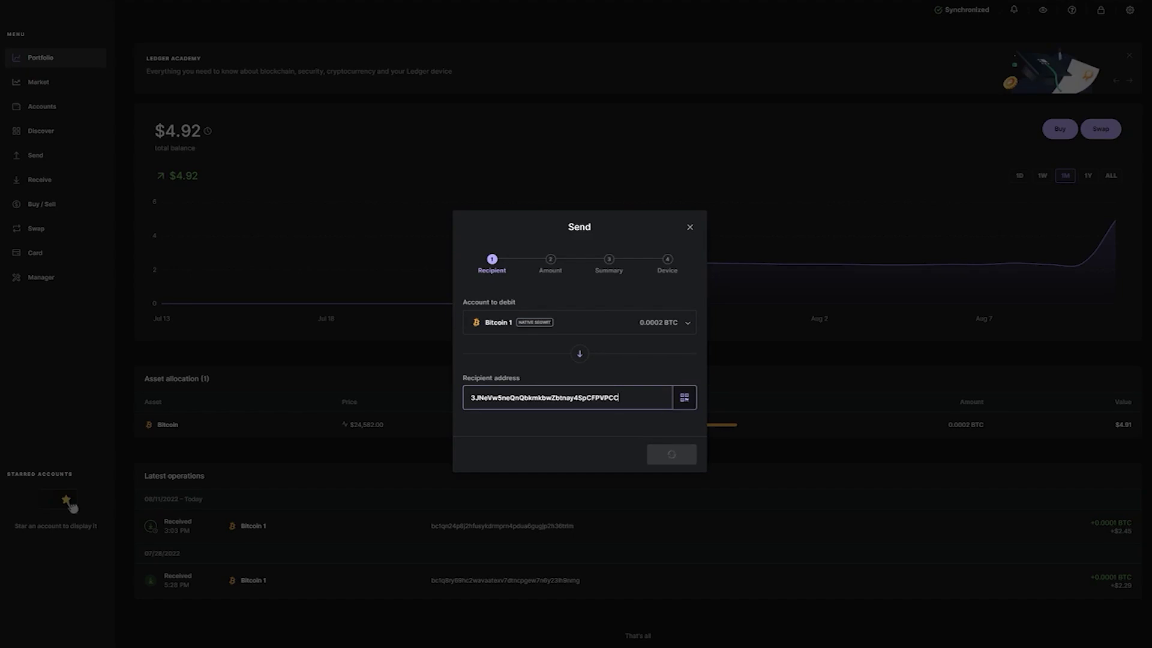
pyautogui.click(684, 465)
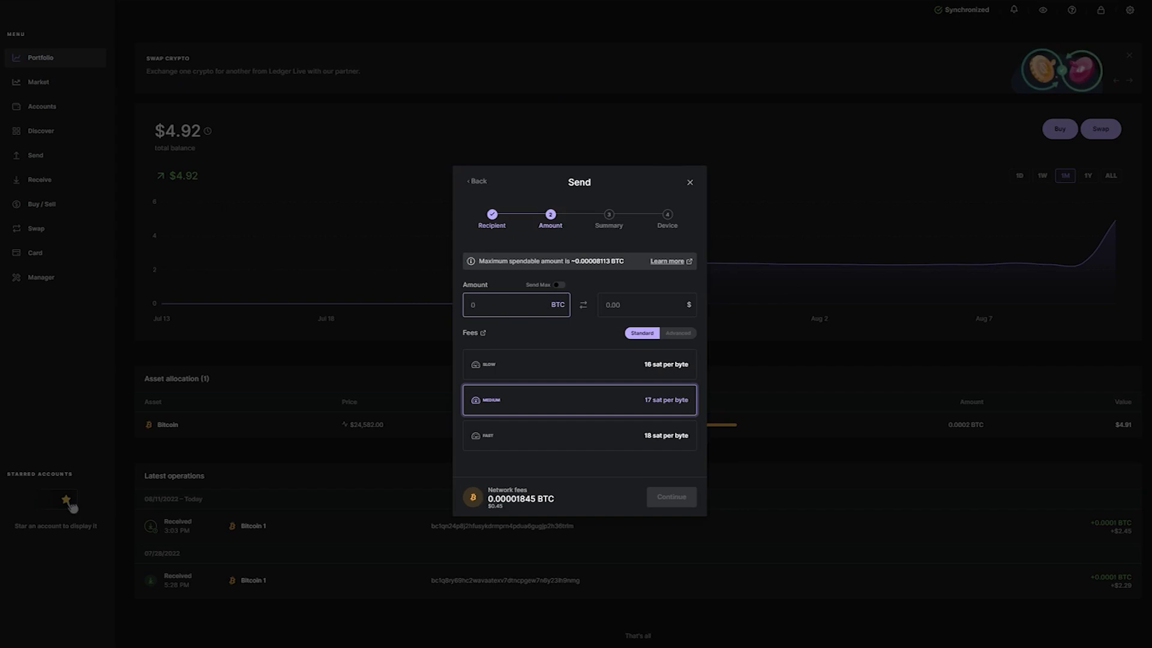
# - Send the maximum spendable BTC at the slow 16 sat/byte fee, ready for device signing
pyautogui.click(560, 286)
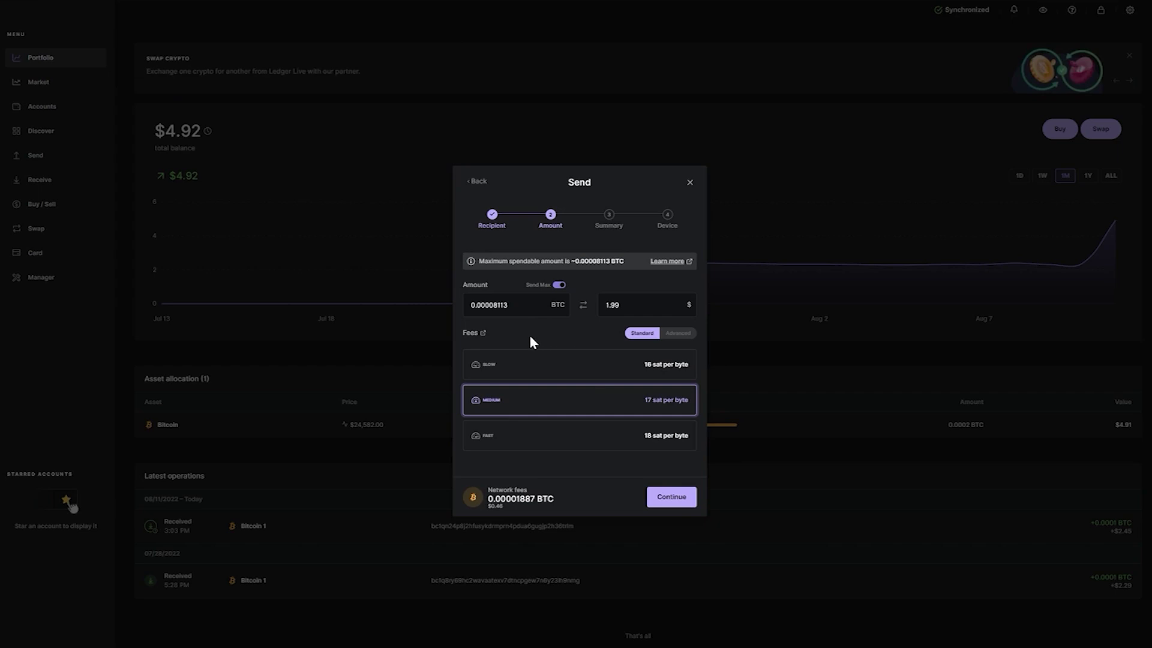
pyautogui.click(523, 367)
pyautogui.click(528, 404)
pyautogui.click(527, 438)
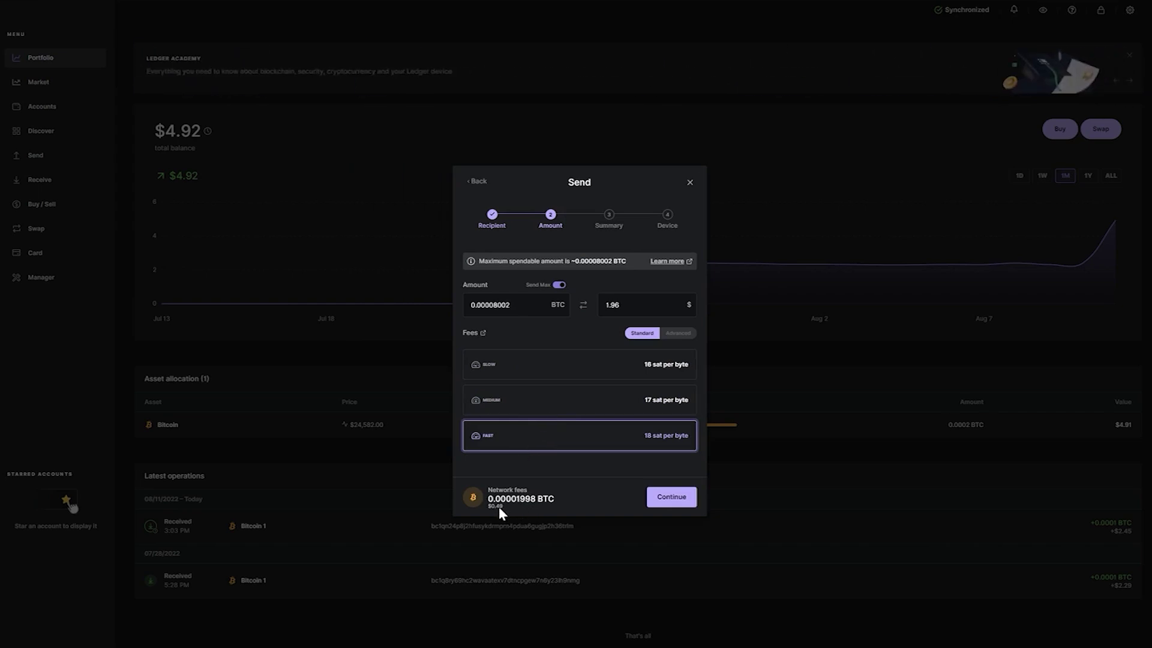
pyautogui.click(518, 402)
pyautogui.click(531, 370)
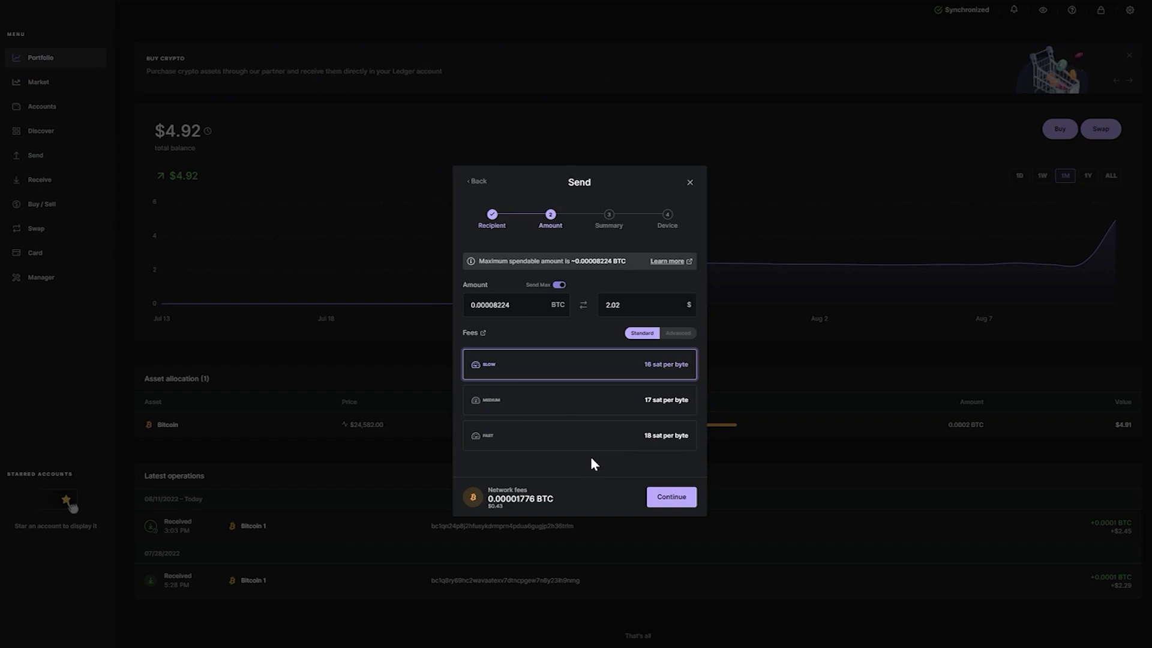
pyautogui.click(673, 498)
pyautogui.click(681, 478)
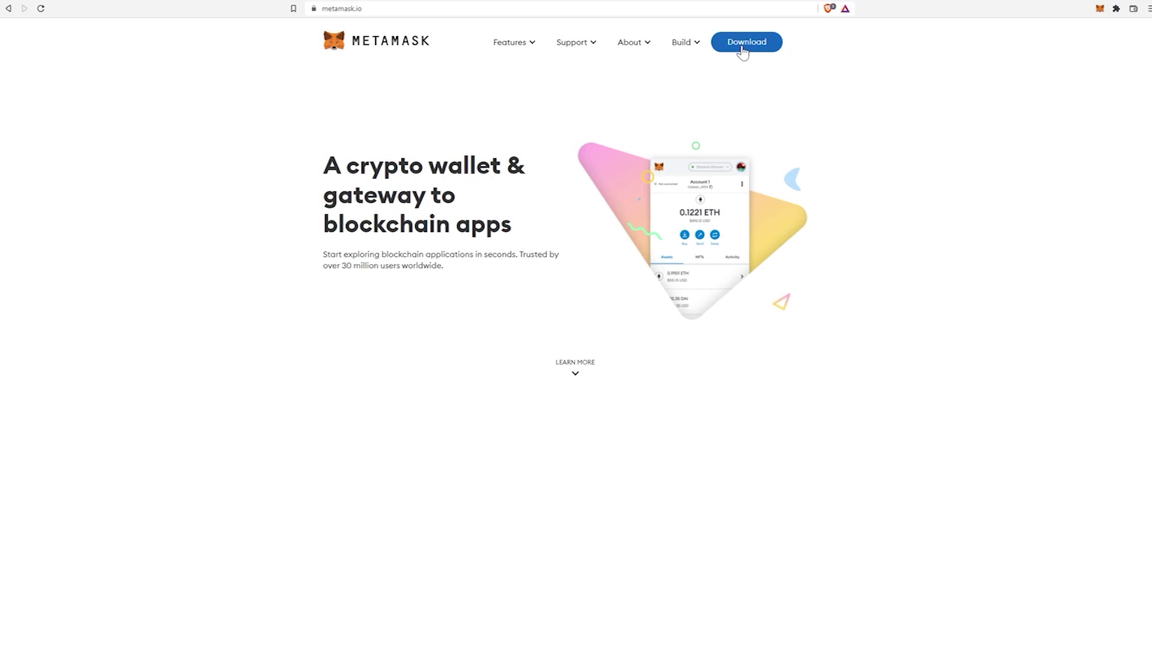
# - Open MetaMask as a full page and bring up its account list
pyautogui.click(1100, 9)
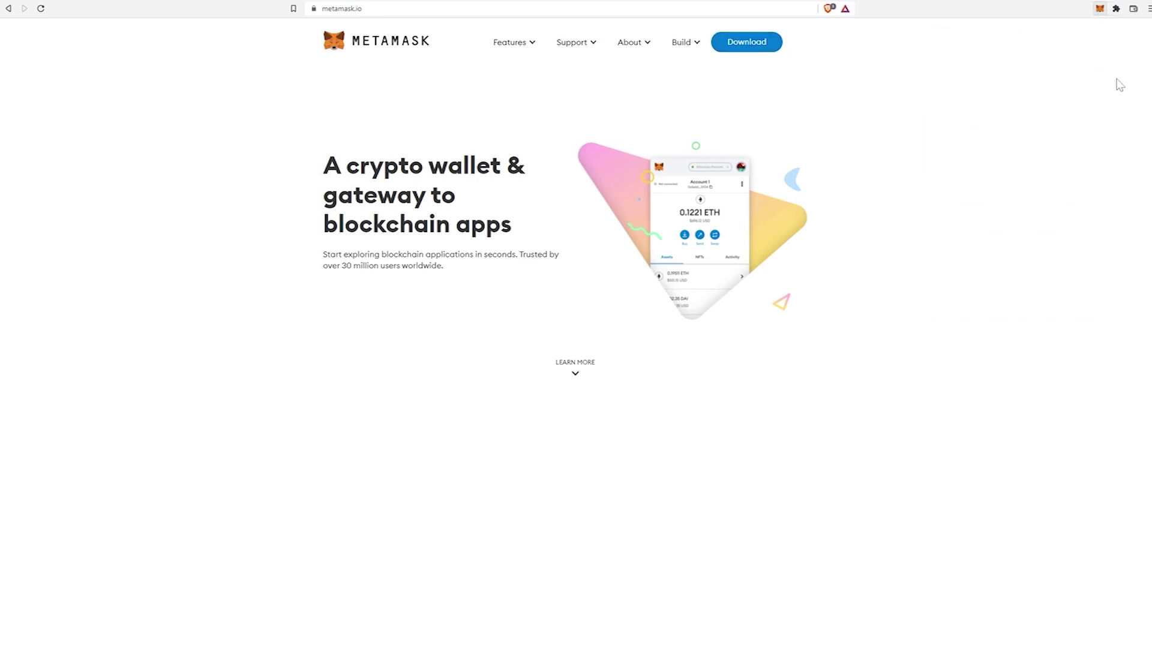
pyautogui.click(1098, 11)
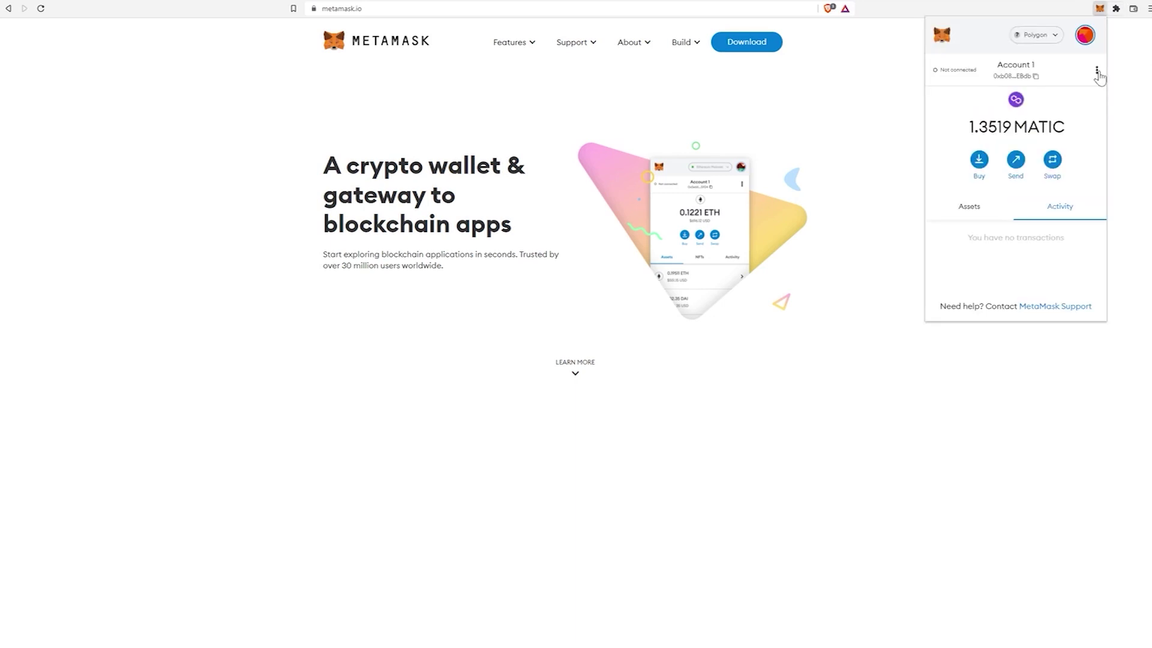
pyautogui.click(1097, 71)
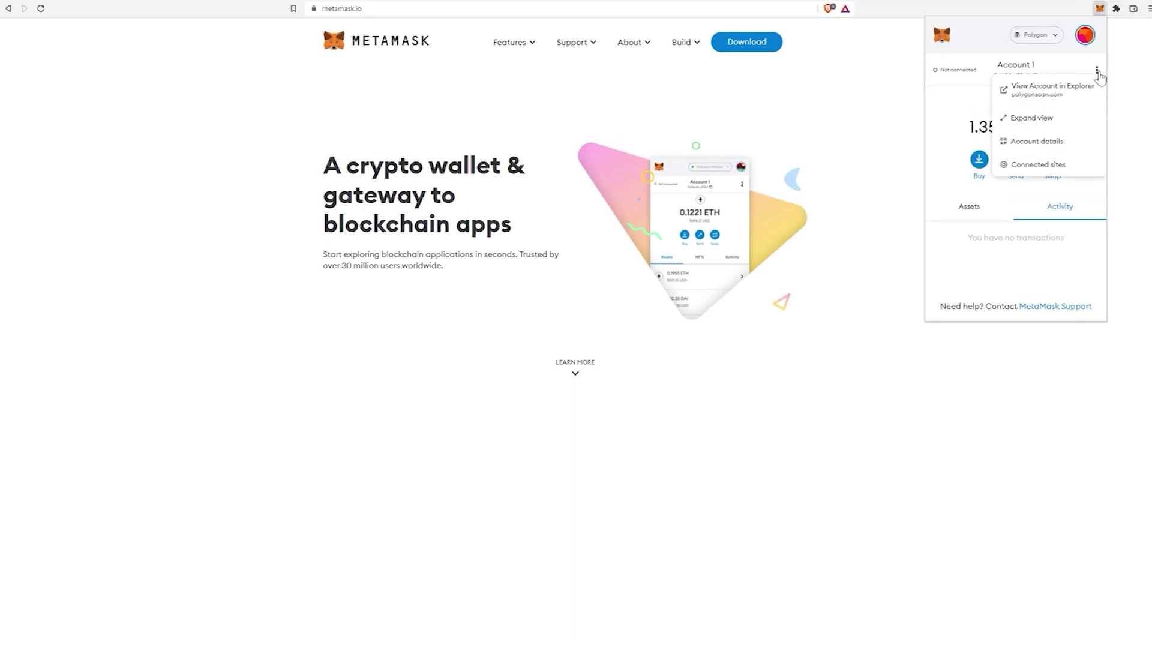
pyautogui.click(1023, 118)
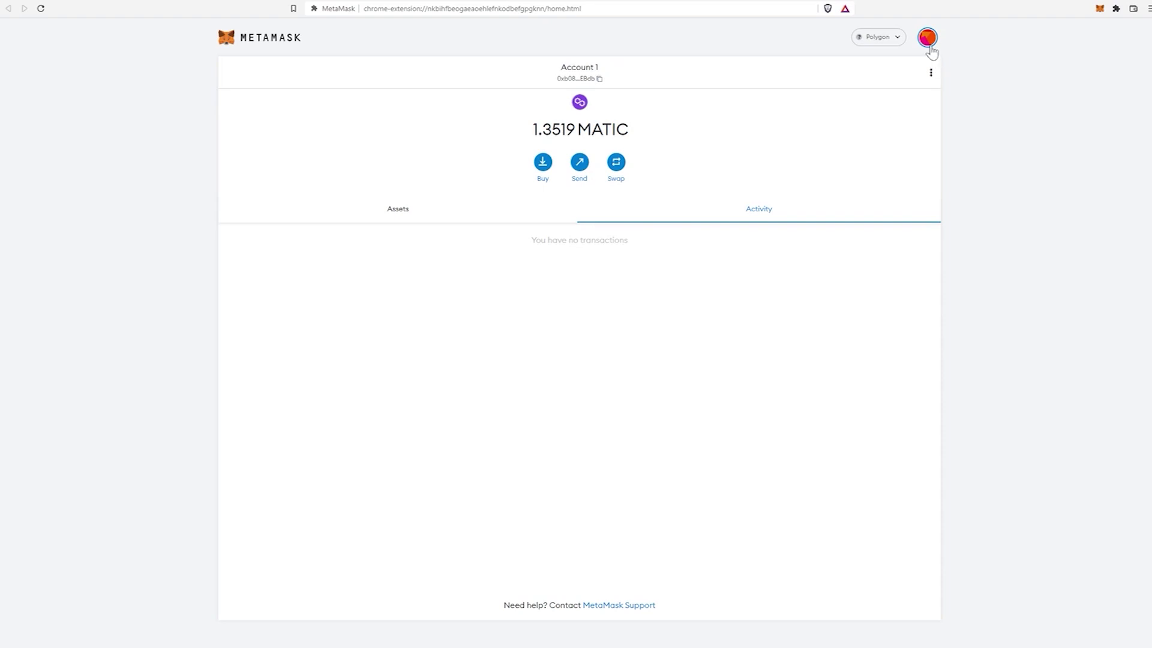
pyautogui.click(927, 42)
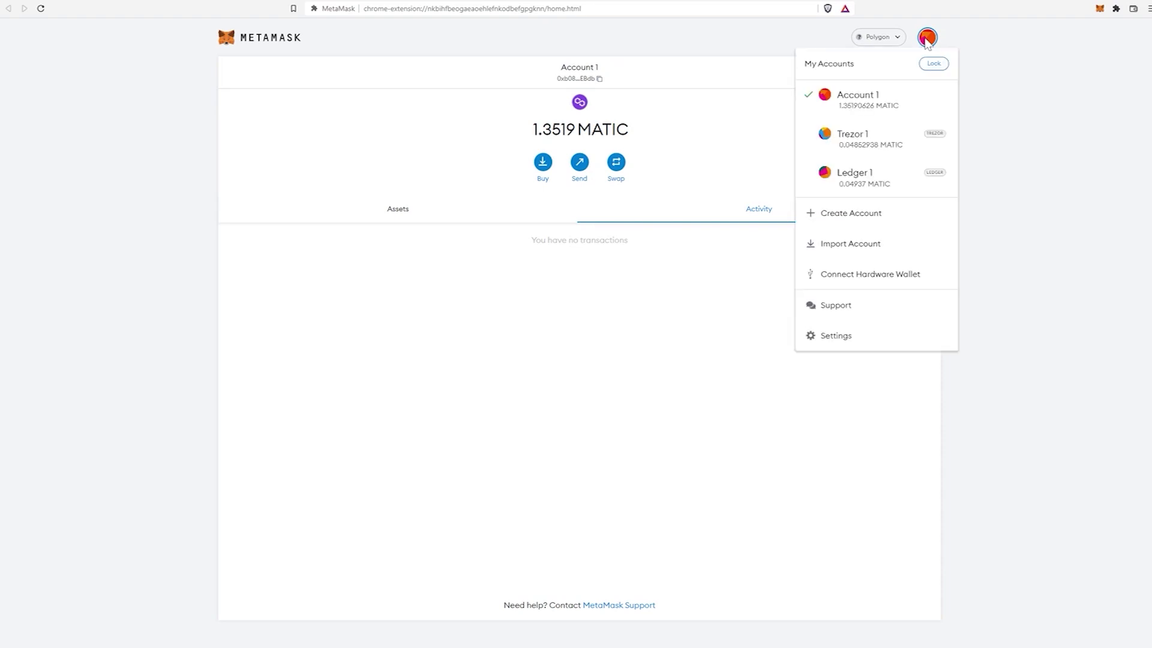
# - Connect the Nano S Plus as a Ledger hardware wallet and add its first account as Ledger 1
pyautogui.click(862, 288)
pyautogui.click(550, 158)
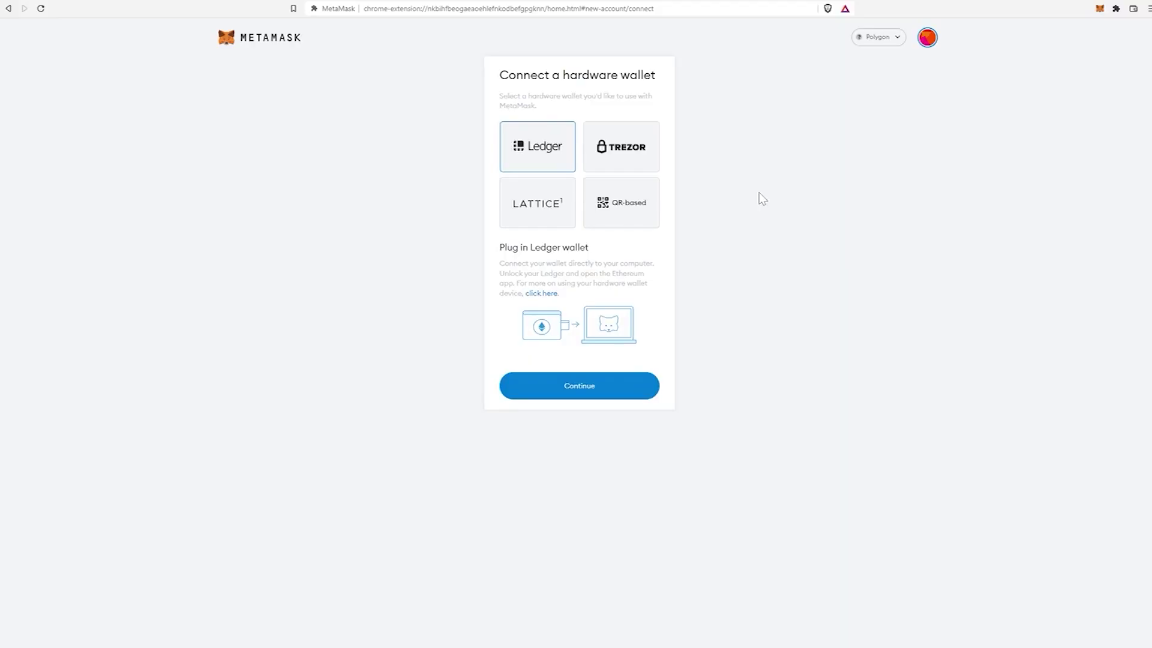
pyautogui.click(577, 391)
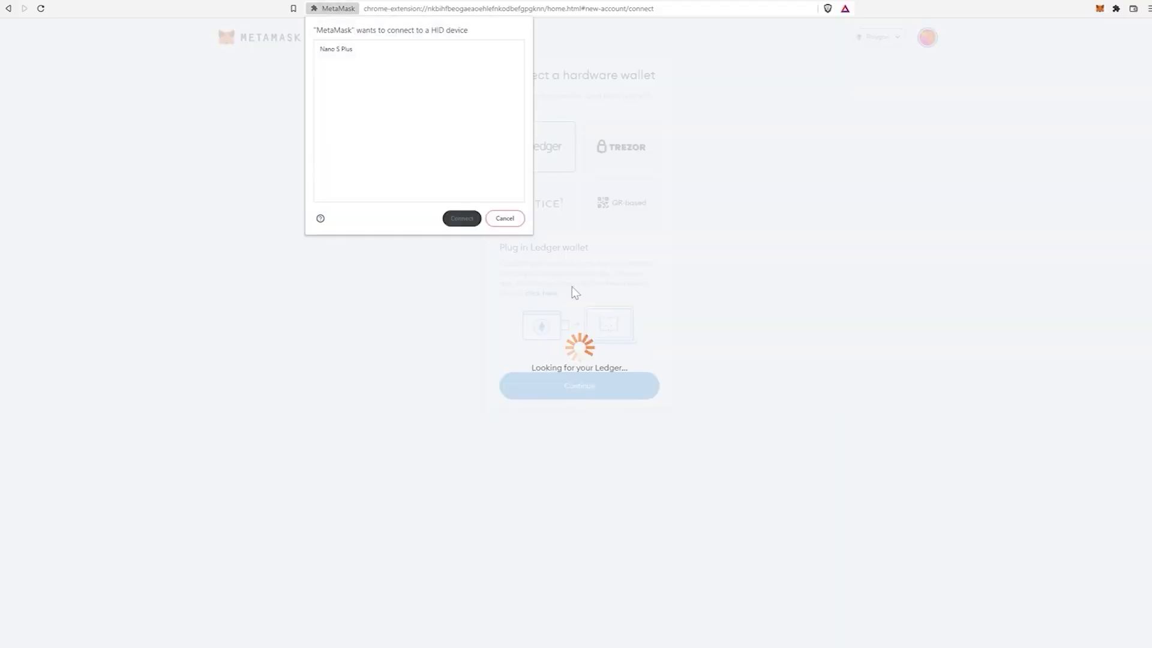
pyautogui.click(334, 50)
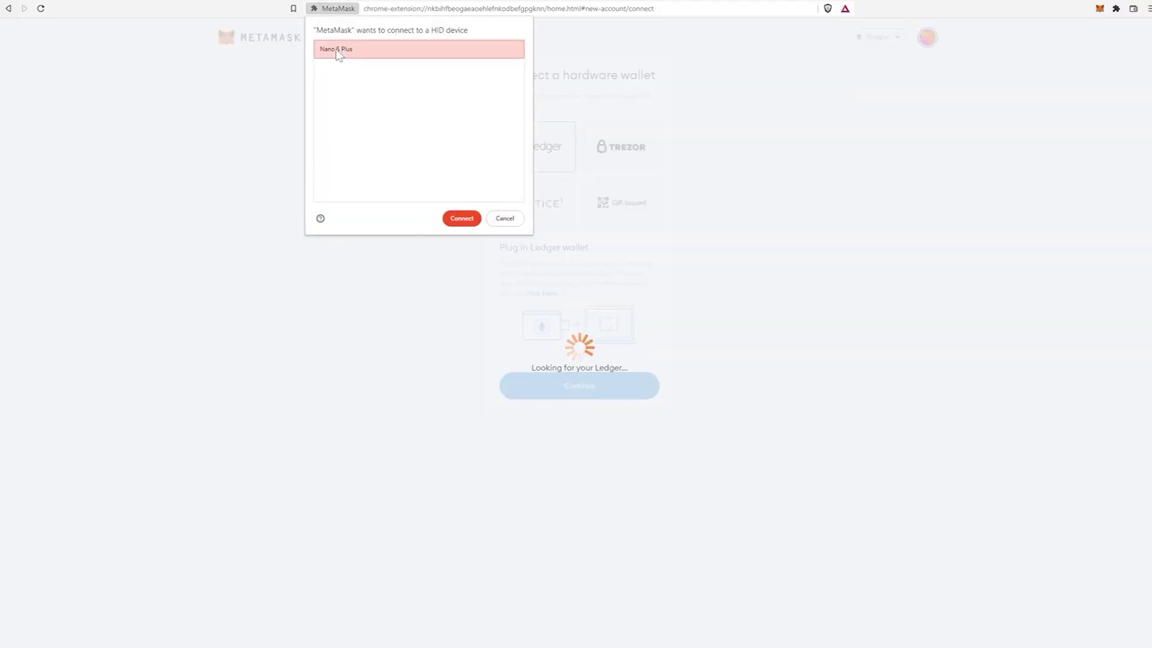
pyautogui.click(468, 221)
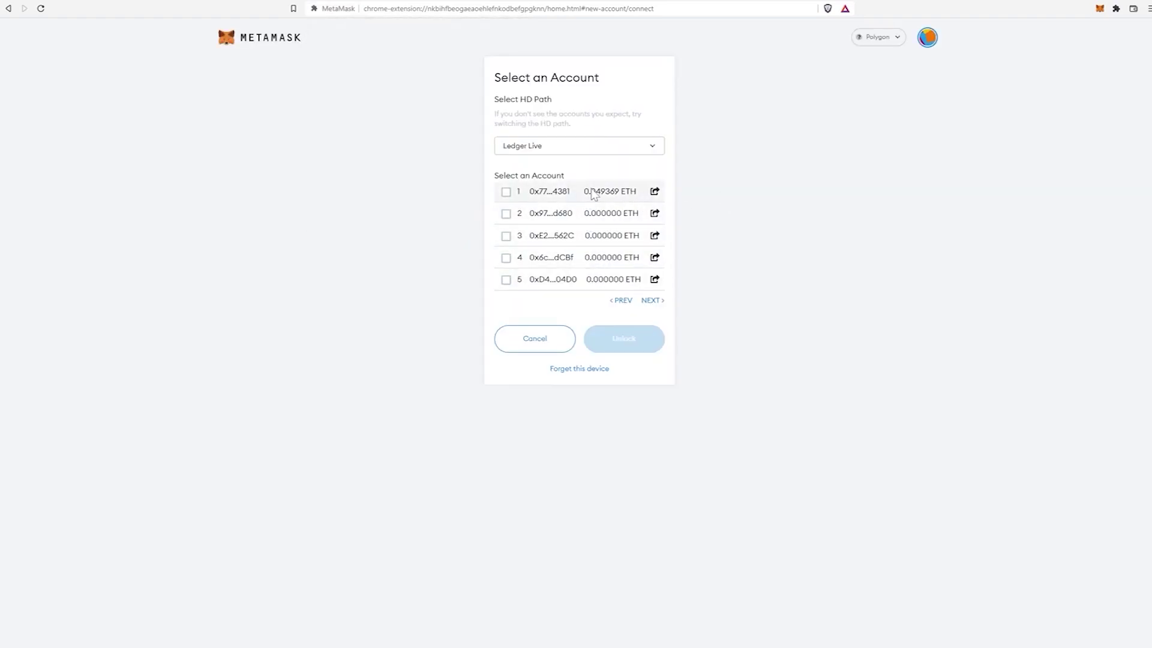
pyautogui.click(505, 193)
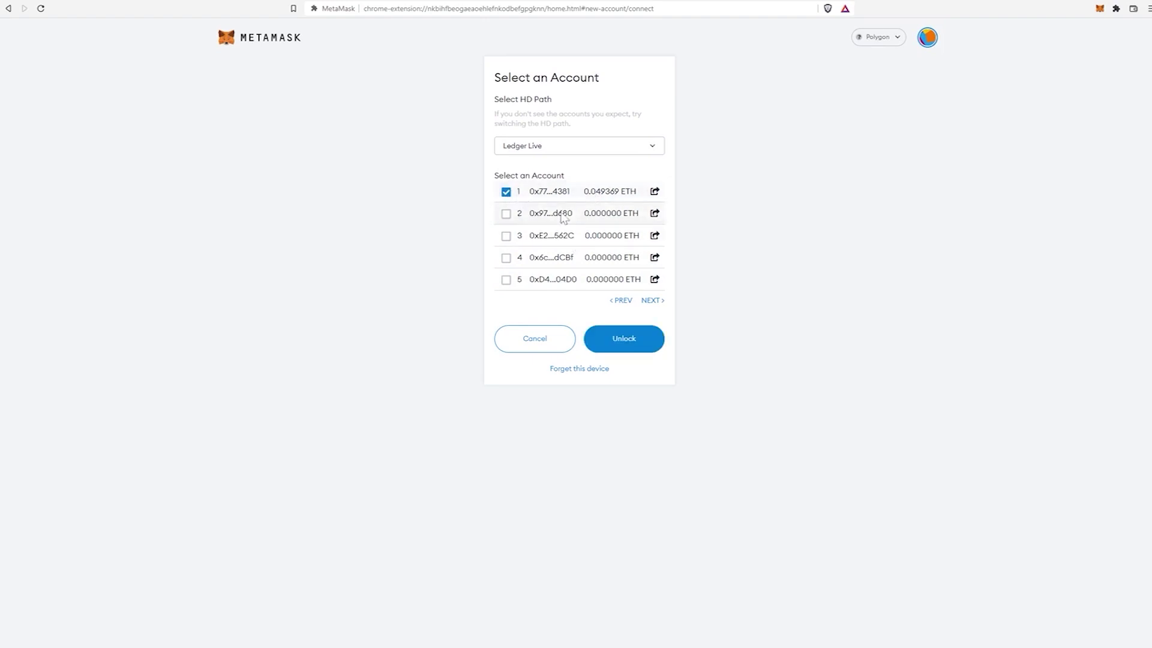
pyautogui.click(621, 341)
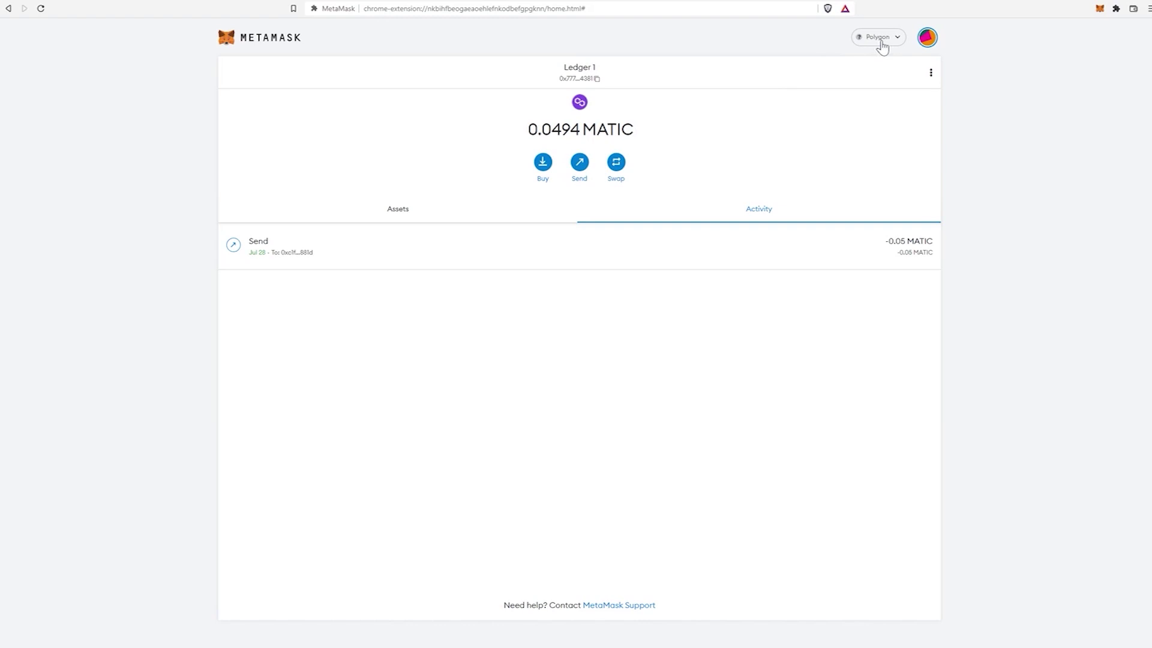
# - Check the network list without changing it, then switch to Account 1
pyautogui.click(879, 37)
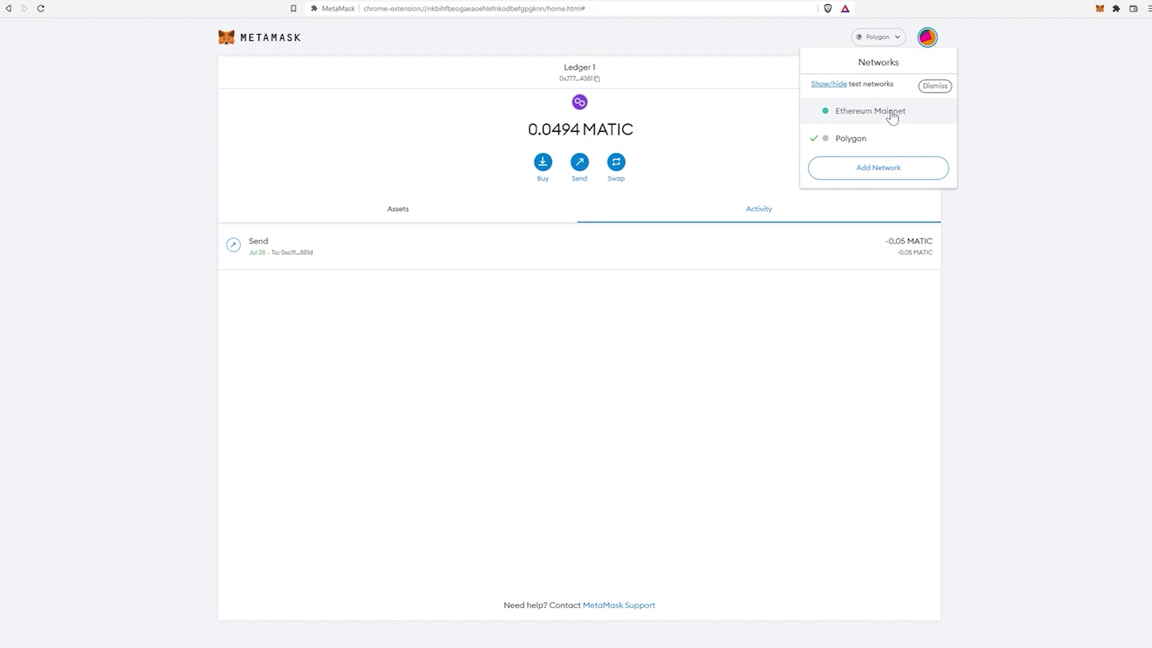
pyautogui.click(987, 113)
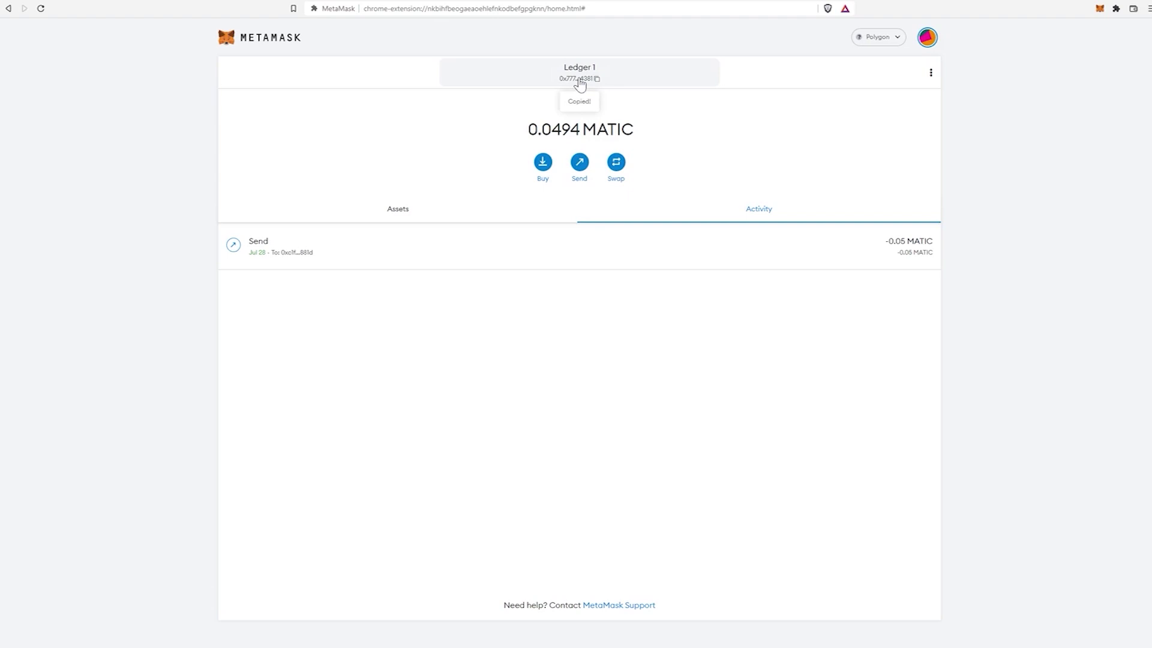
pyautogui.click(925, 38)
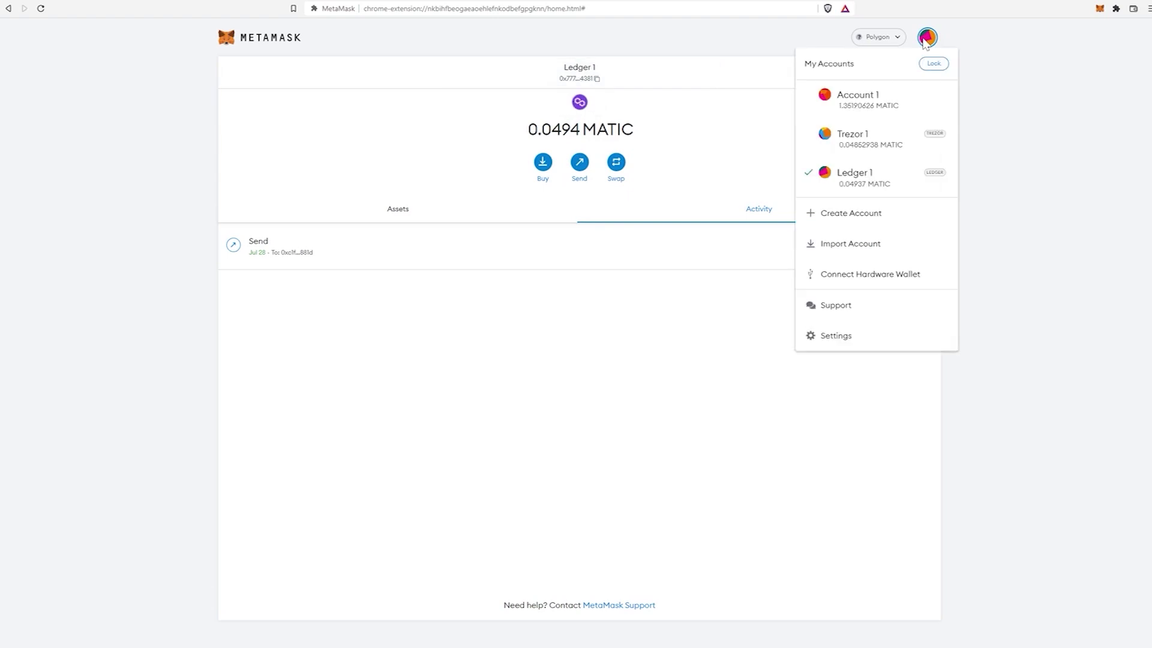
pyautogui.click(848, 110)
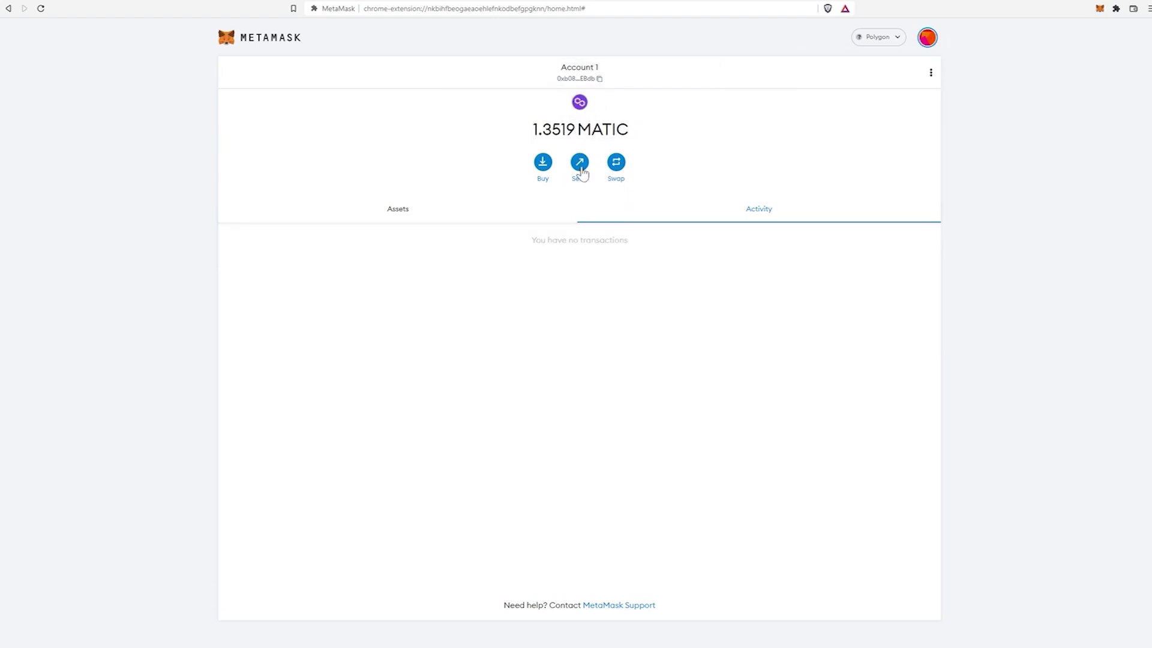
# - Send 0.1 MATIC from Account 1 to the pasted Ledger 1 address, leaving gas settings unchanged
pyautogui.click(579, 164)
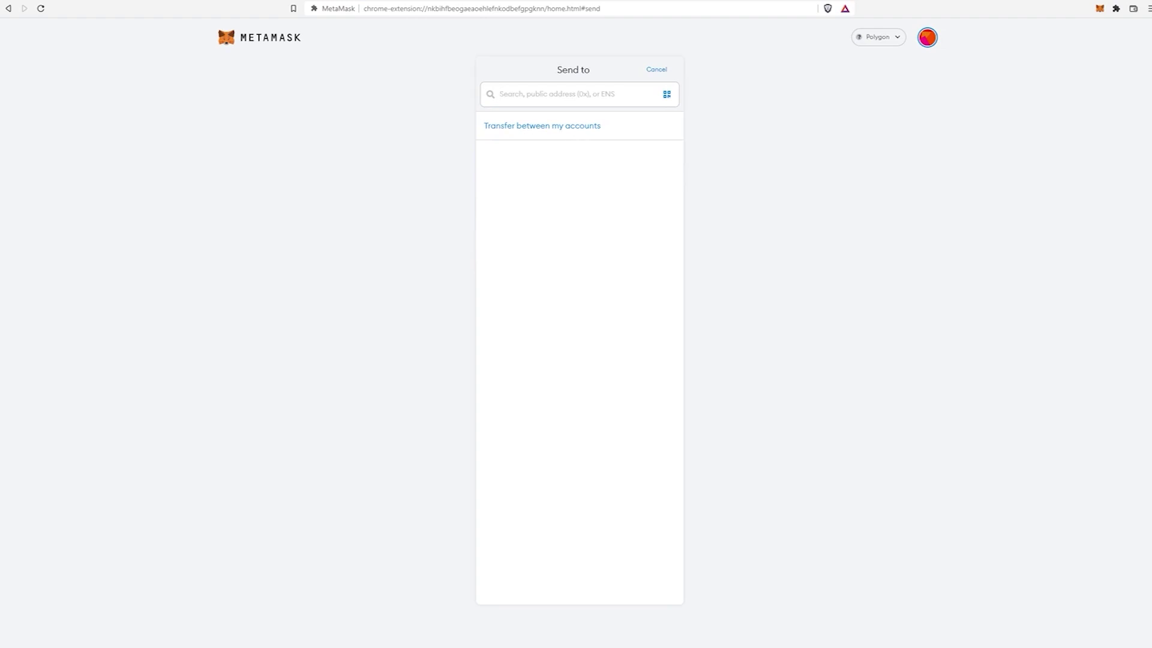
pyautogui.write('0x77762ebb61754CbB24B35A45DB1e0fD86dAC4381')
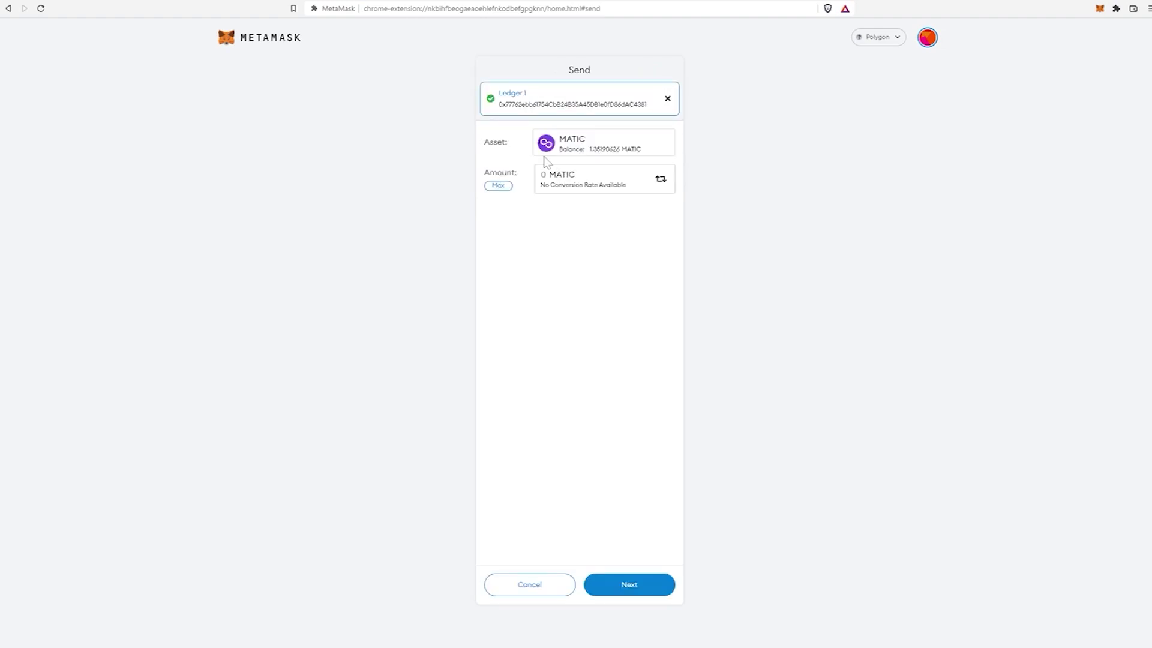
pyautogui.write('.1')
pyautogui.click(636, 593)
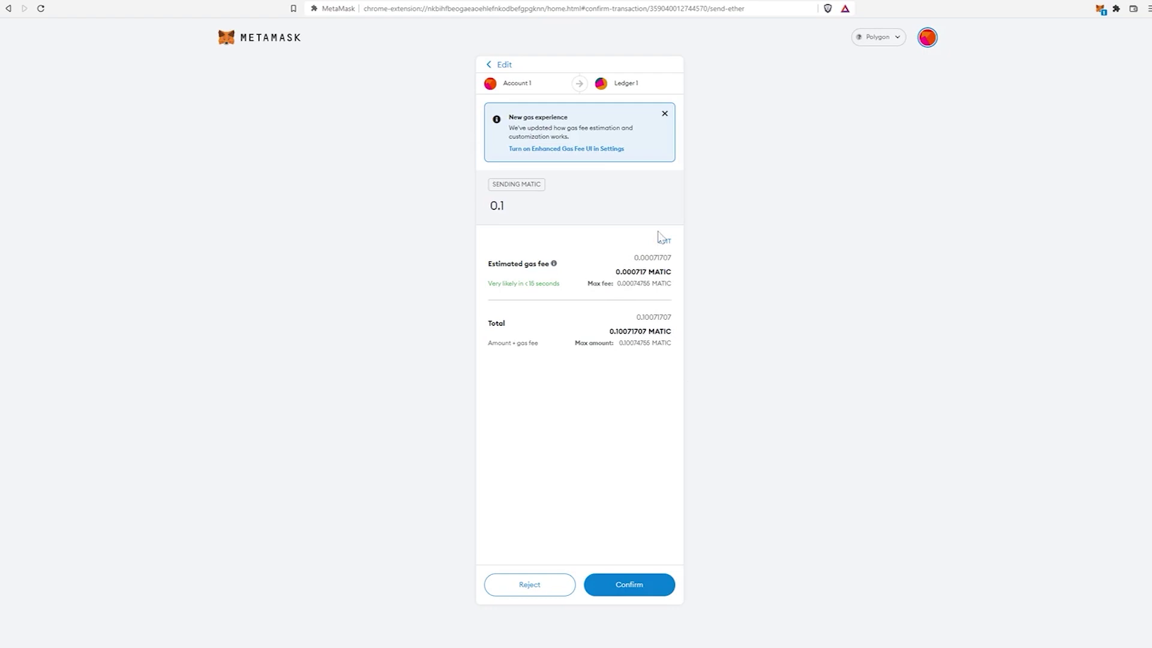
pyautogui.click(662, 239)
pyautogui.click(652, 220)
pyautogui.click(640, 591)
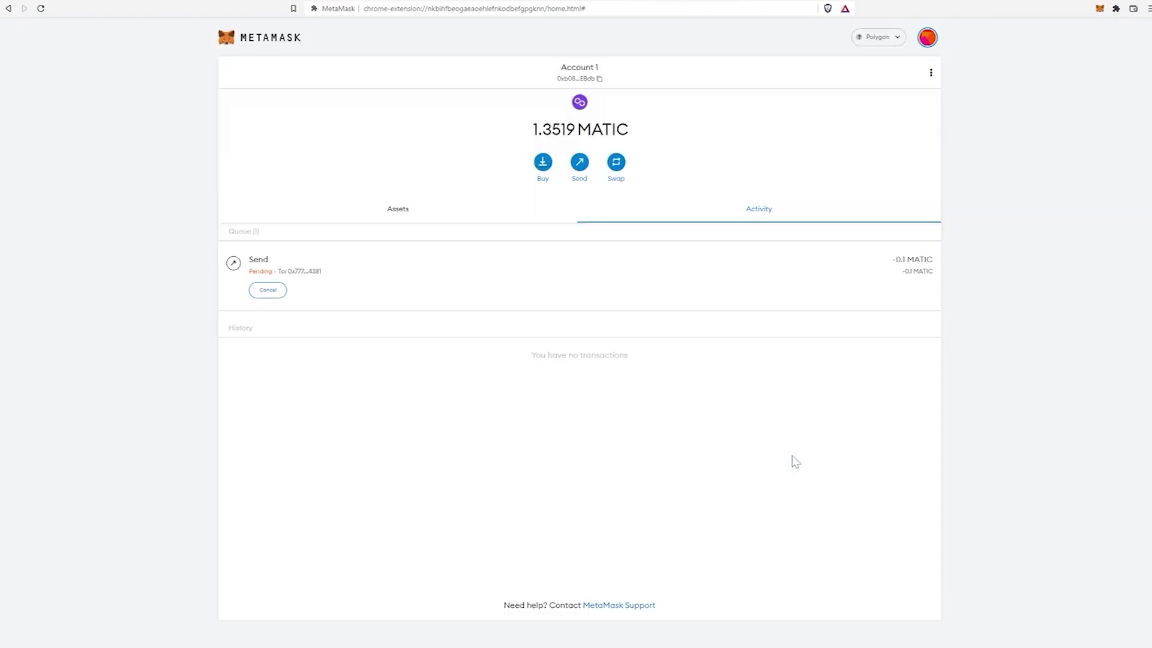
# - Check Ledger 1's 0.1494 MATIC, copy Account 1's address, then return to Ledger 1
pyautogui.click(927, 37)
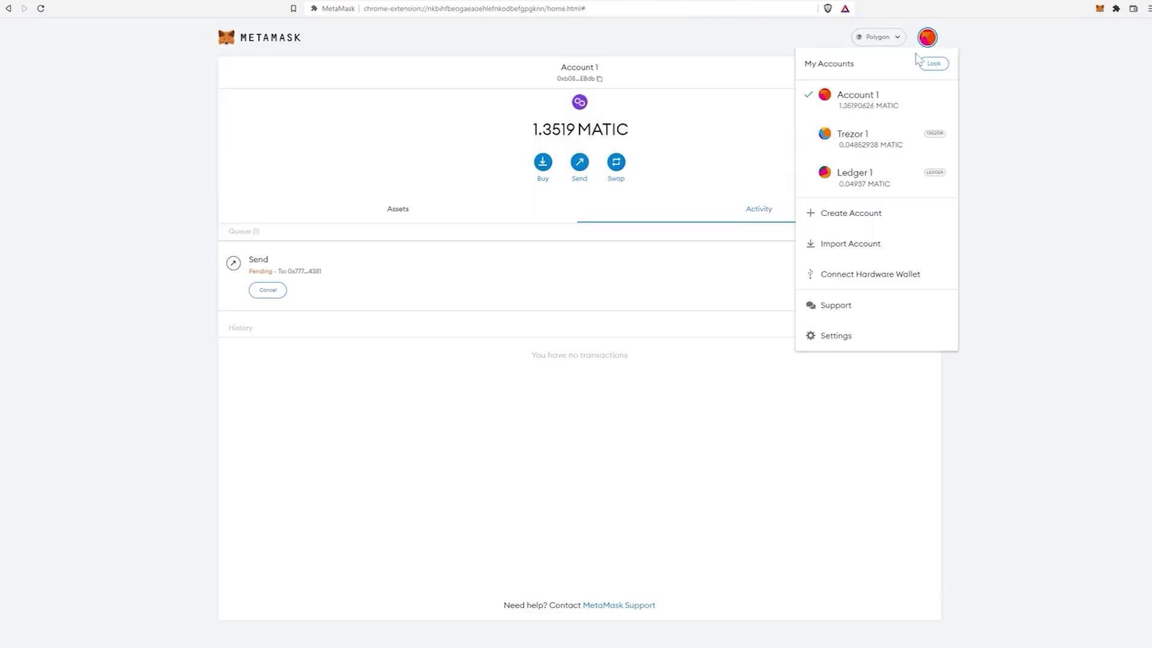
pyautogui.click(861, 190)
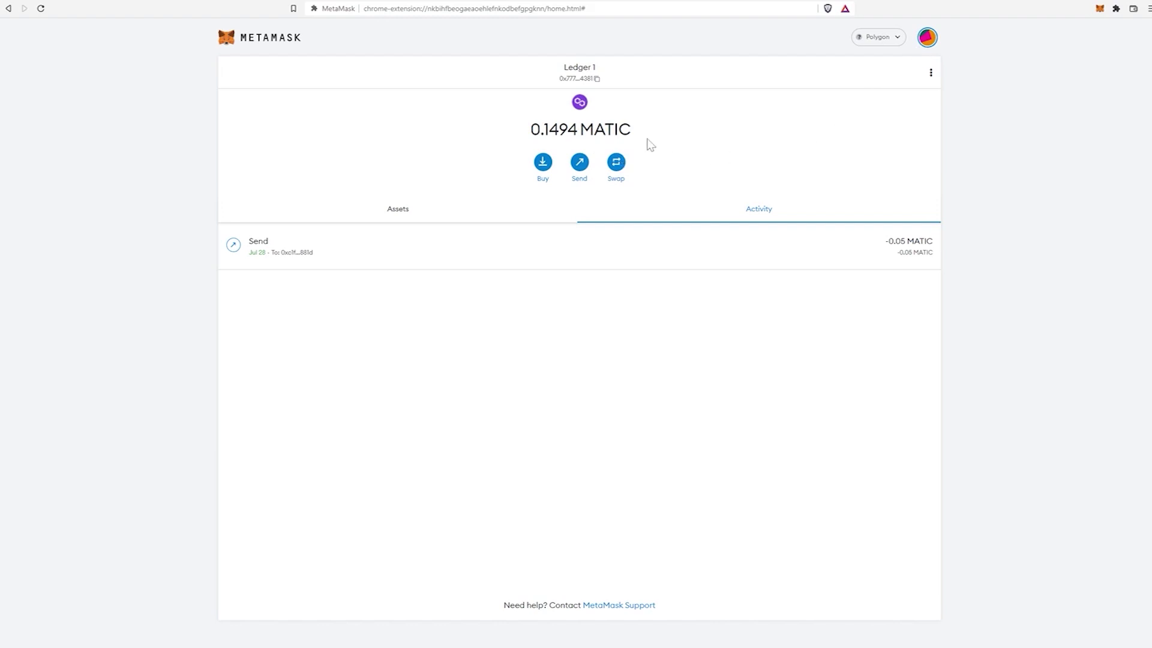
pyautogui.click(928, 38)
pyautogui.click(878, 99)
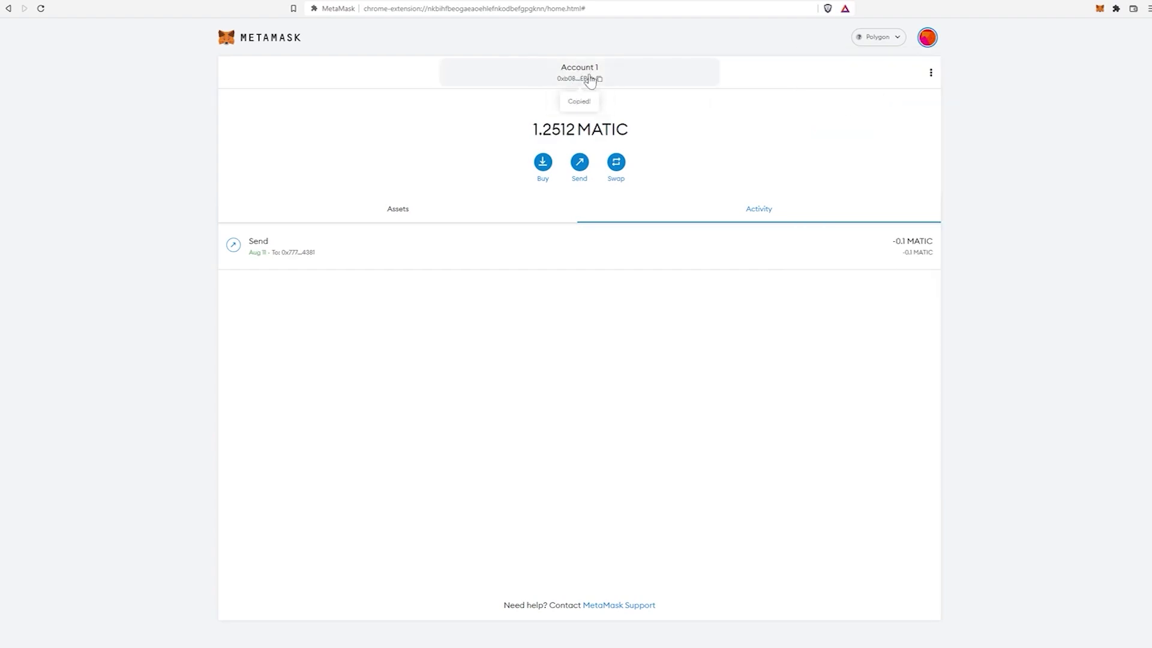
pyautogui.click(927, 37)
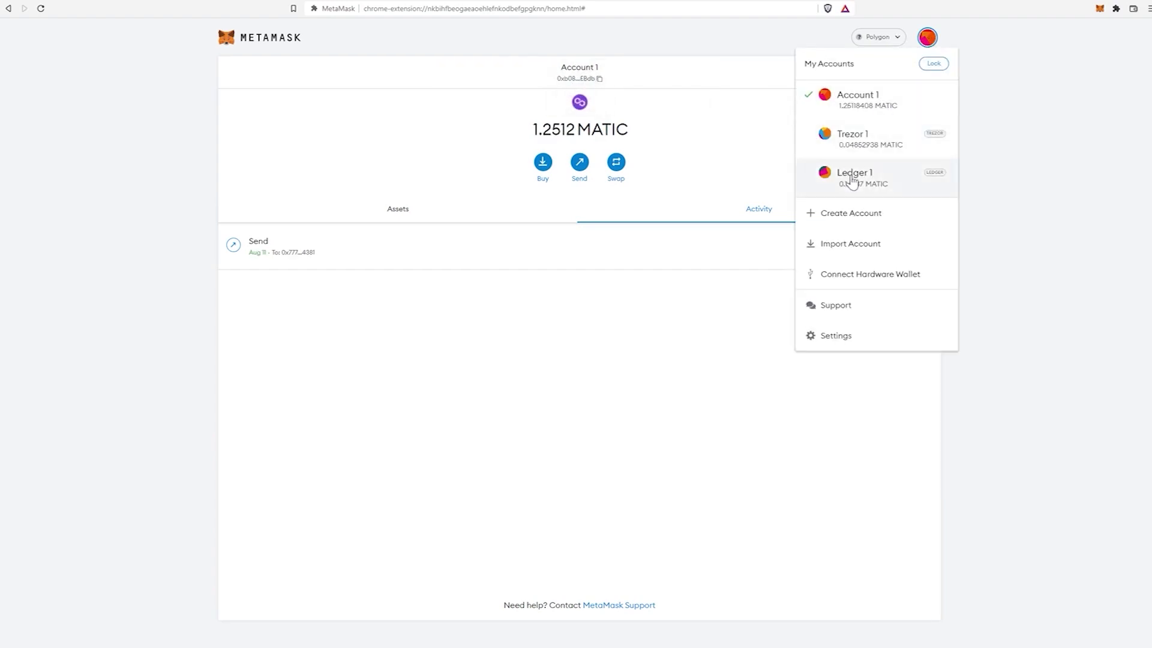
pyautogui.click(851, 179)
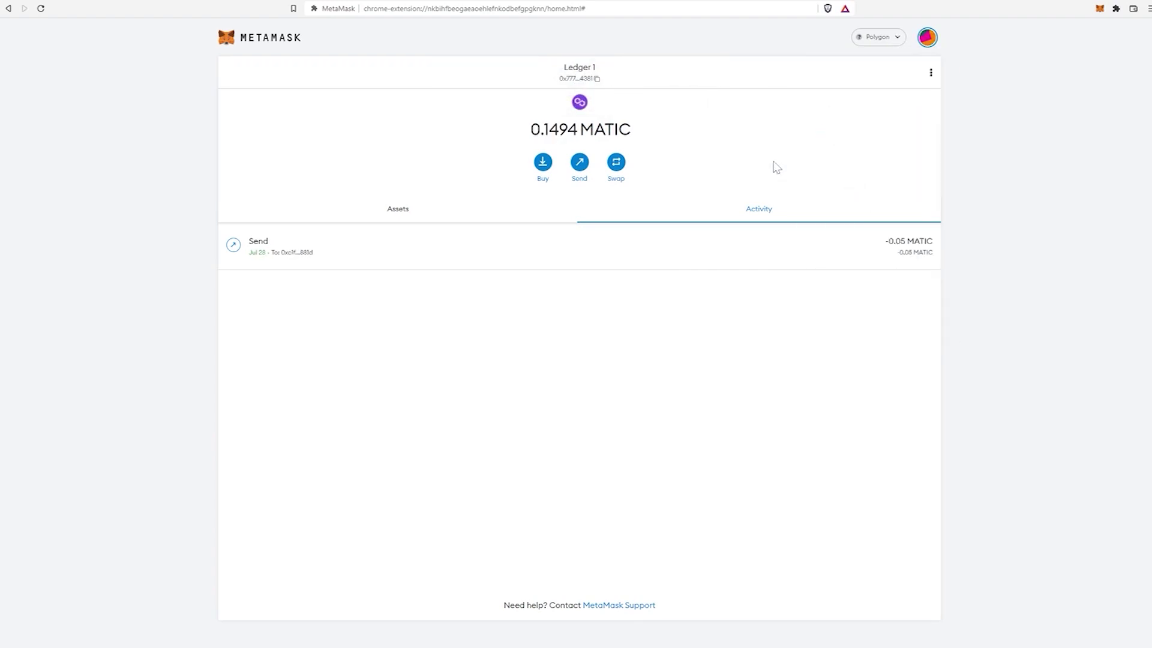
# - Send 0.1 MATIC from Ledger 1 to Account 1's address, then switch to Account 1 to see 1.3512 MATIC
pyautogui.click(577, 165)
pyautogui.hotkey('ctrl', 'v')
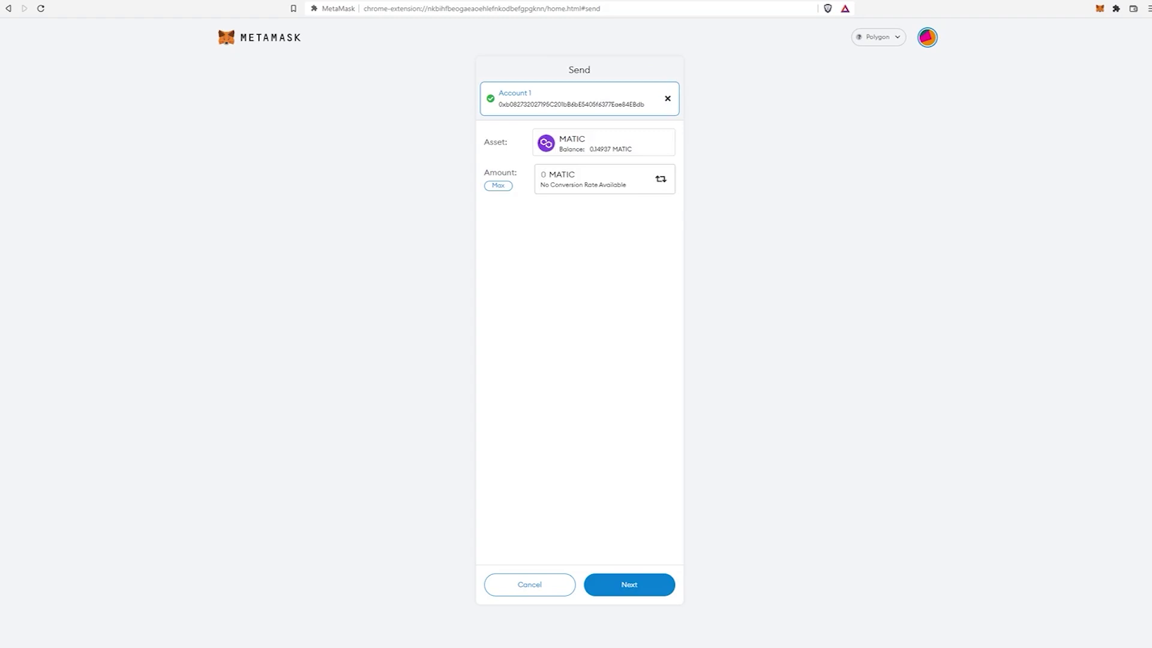
pyautogui.write('.1')
pyautogui.click(630, 584)
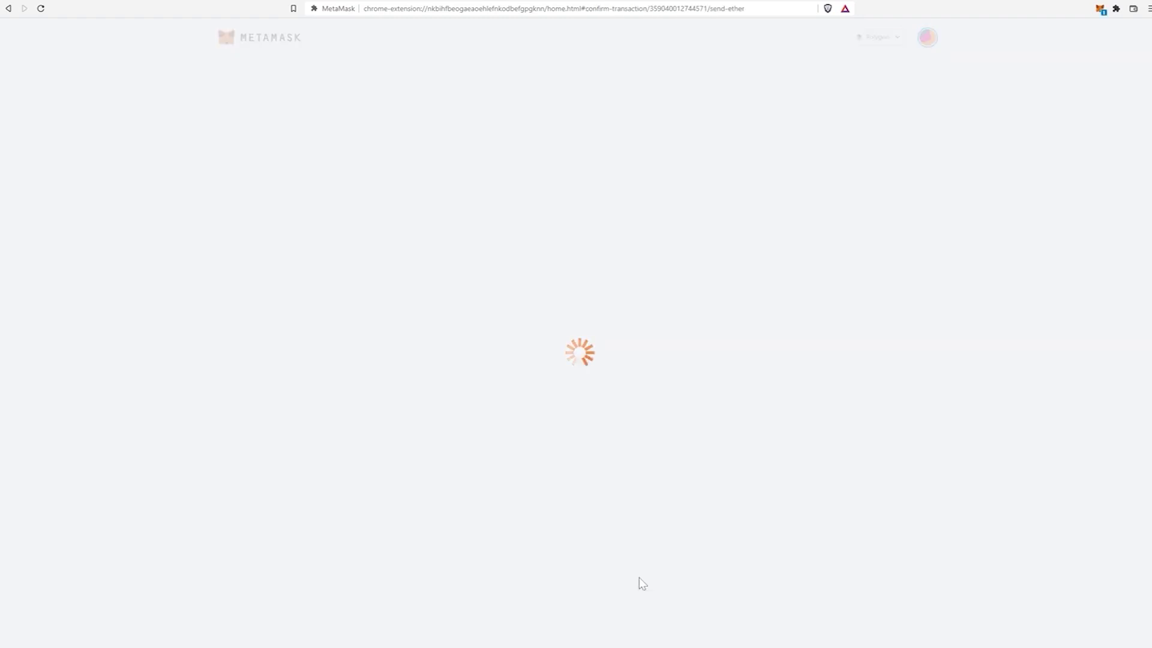
pyautogui.click(637, 585)
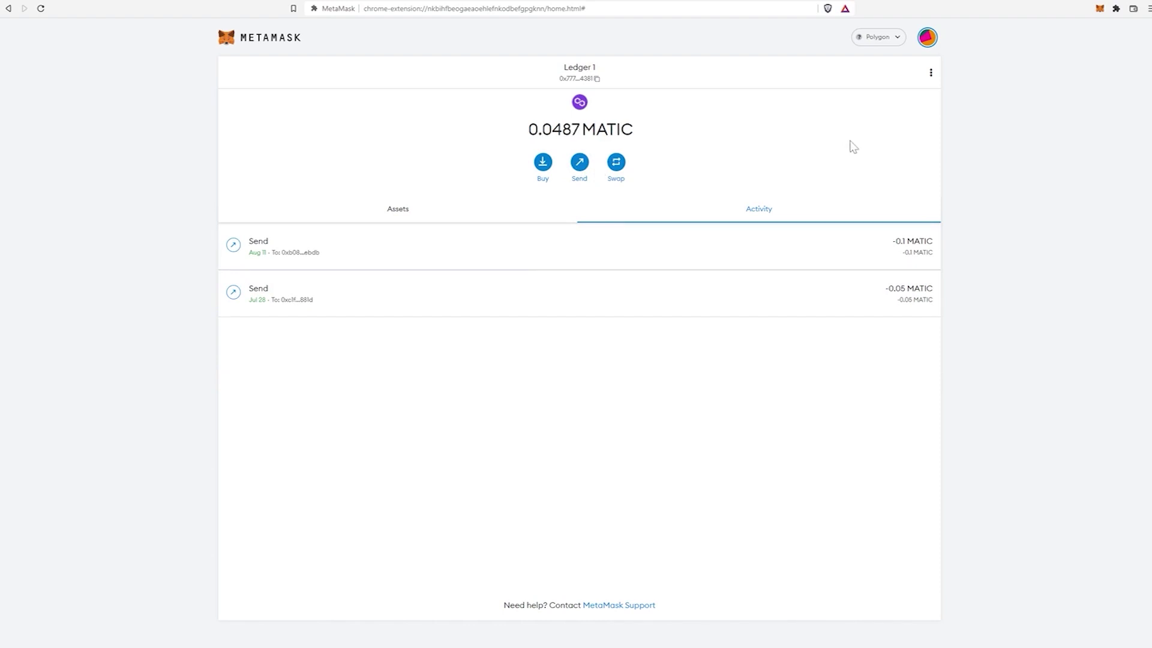
pyautogui.click(930, 42)
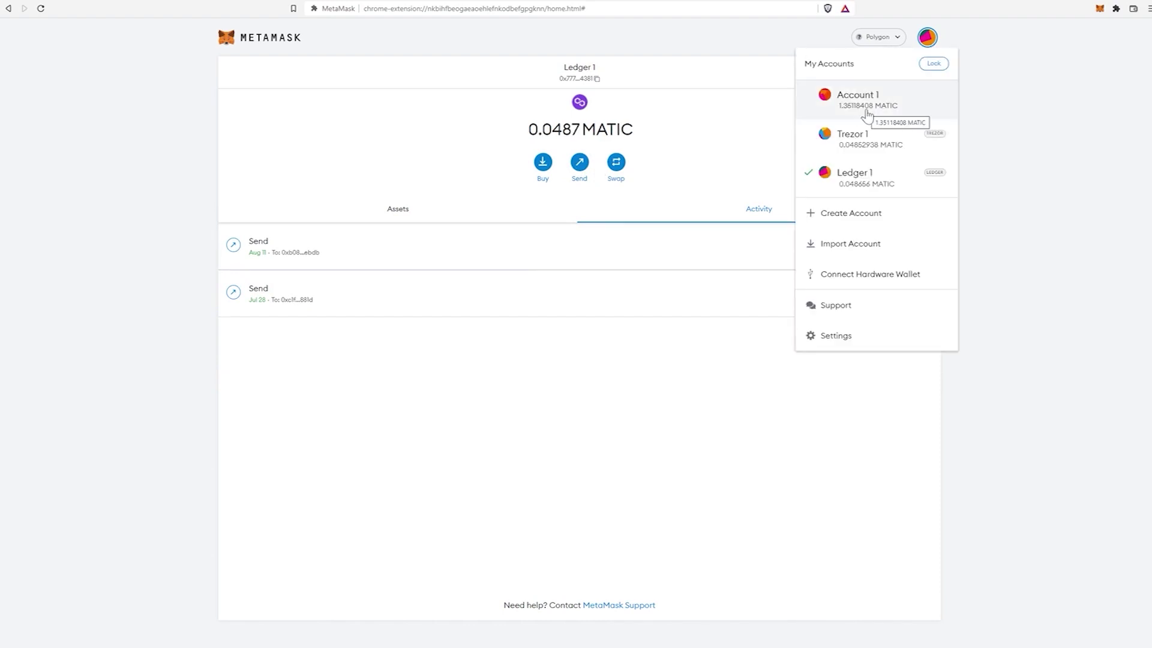
pyautogui.click(866, 114)
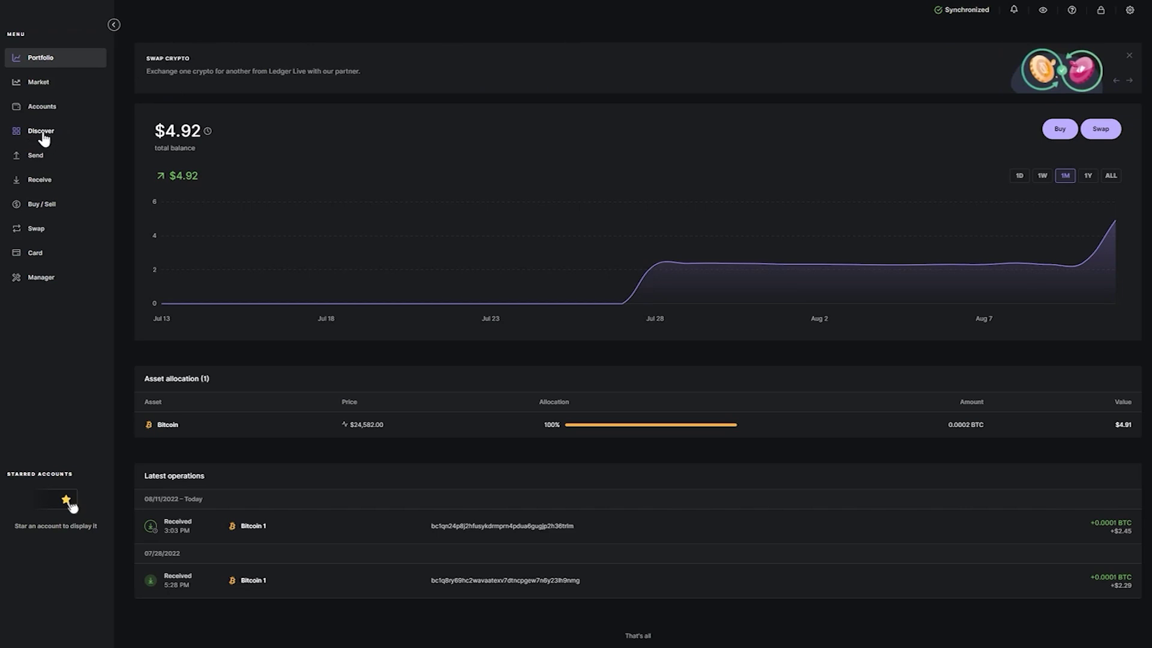
# - Launch the 1inch live app from Ledger Live's Discover catalog, accepting the external application notice
pyautogui.click(44, 138)
pyautogui.scroll(-1, 844, 440)
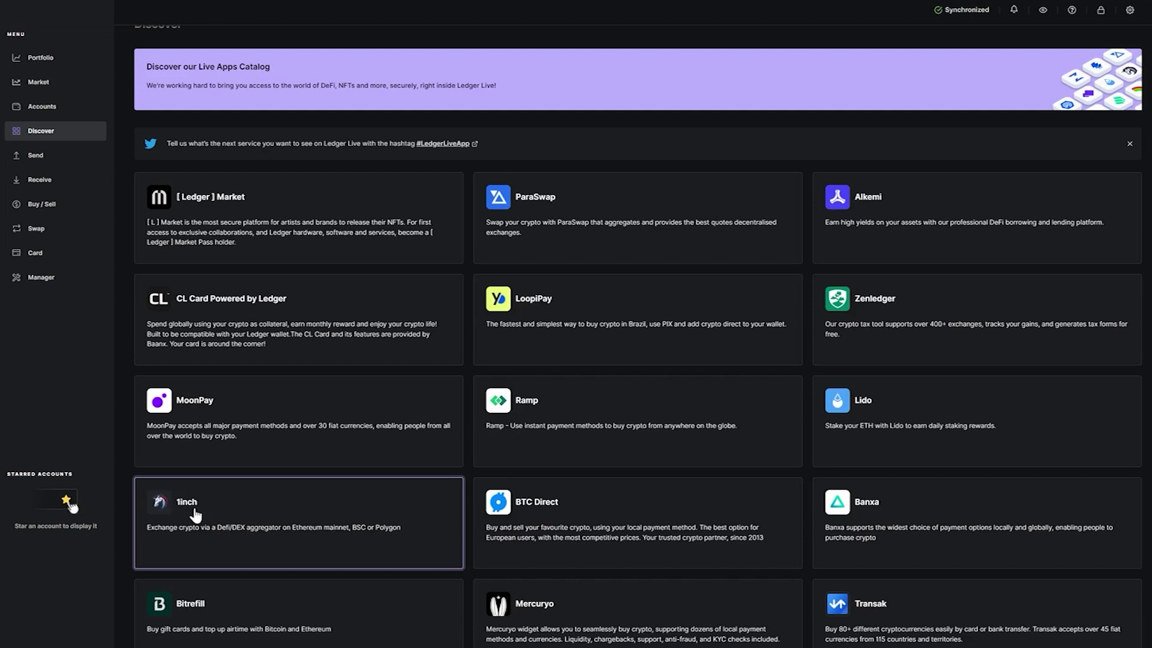
pyautogui.click(195, 514)
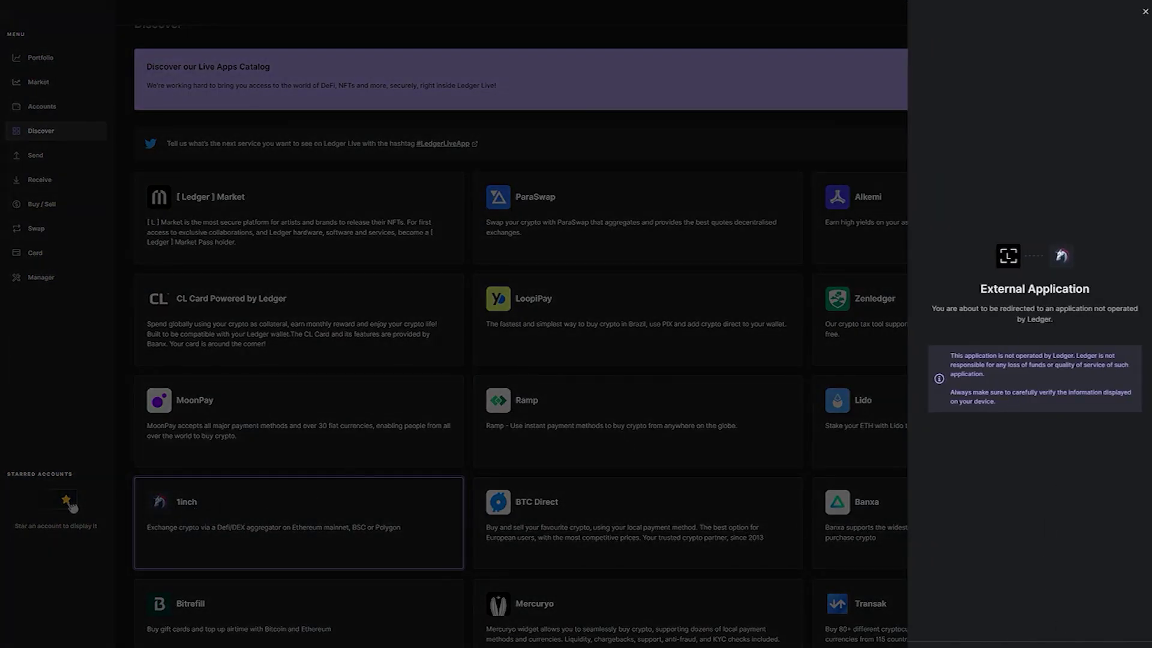
pyautogui.click(1035, 619)
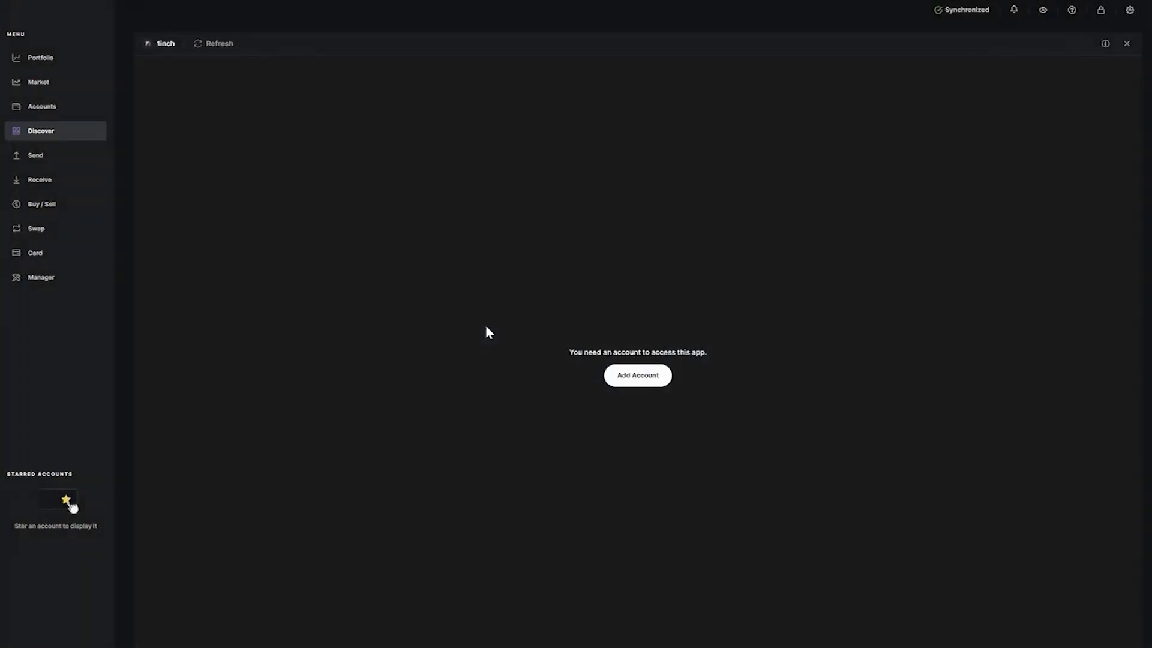